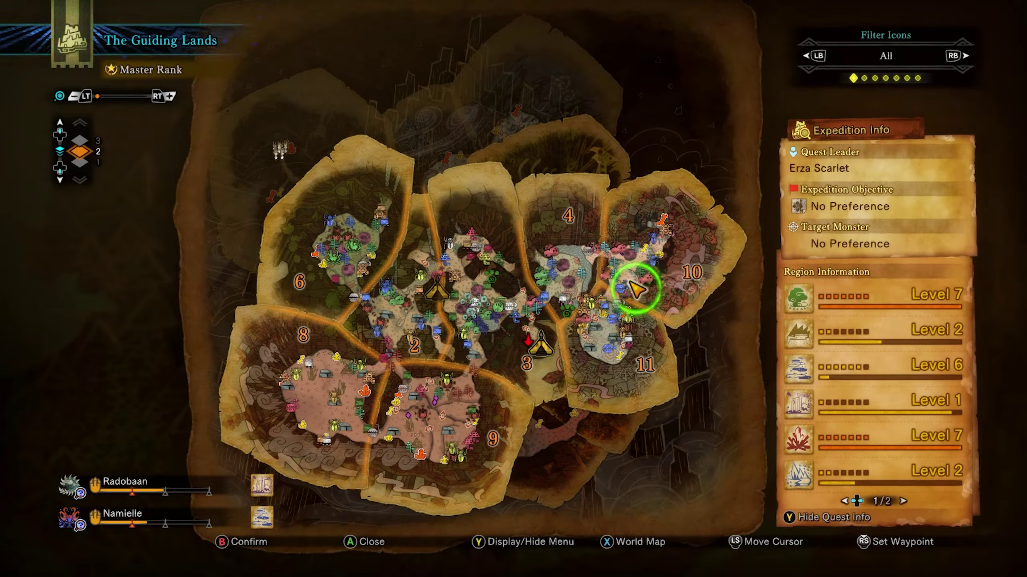
{"action": "scroll", "coordinate": [635, 289], "scroll_direction": "up", "scroll_amount": 5}
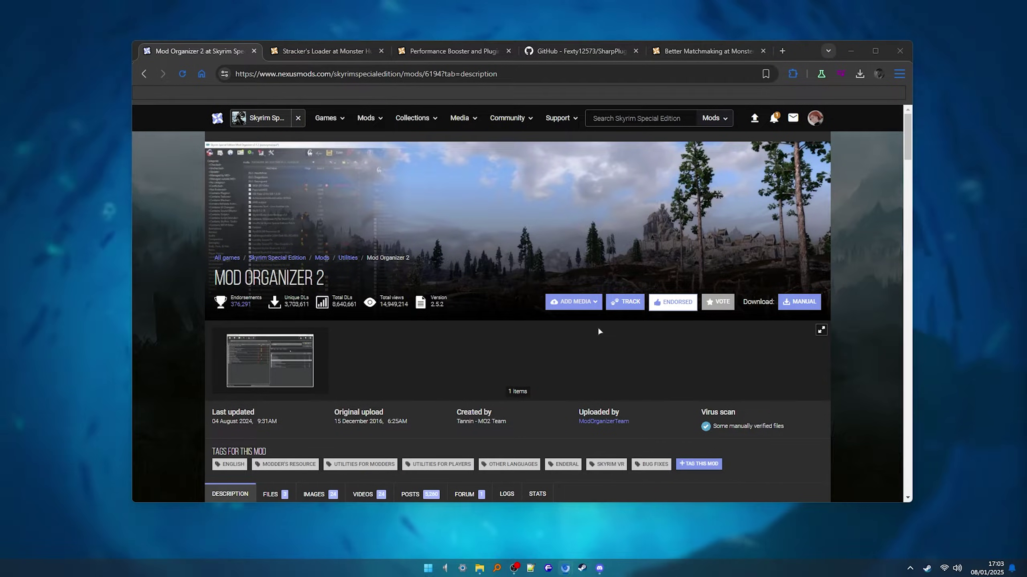
Download the Mod Organizer 2 main file from its Nexus Mods page and close that page
{"action": "scroll", "coordinate": [596, 326], "scroll_direction": "down", "scroll_amount": 3}
{"action": "left_click", "coordinate": [284, 389]}
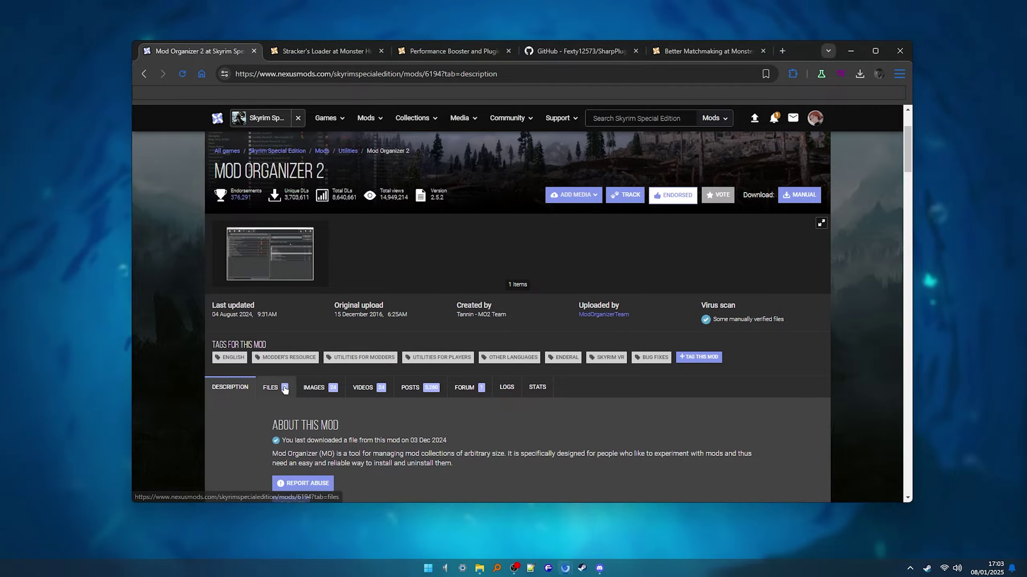
{"action": "scroll", "coordinate": [420, 251], "scroll_direction": "down", "scroll_amount": 5}
{"action": "left_click", "coordinate": [291, 384]}
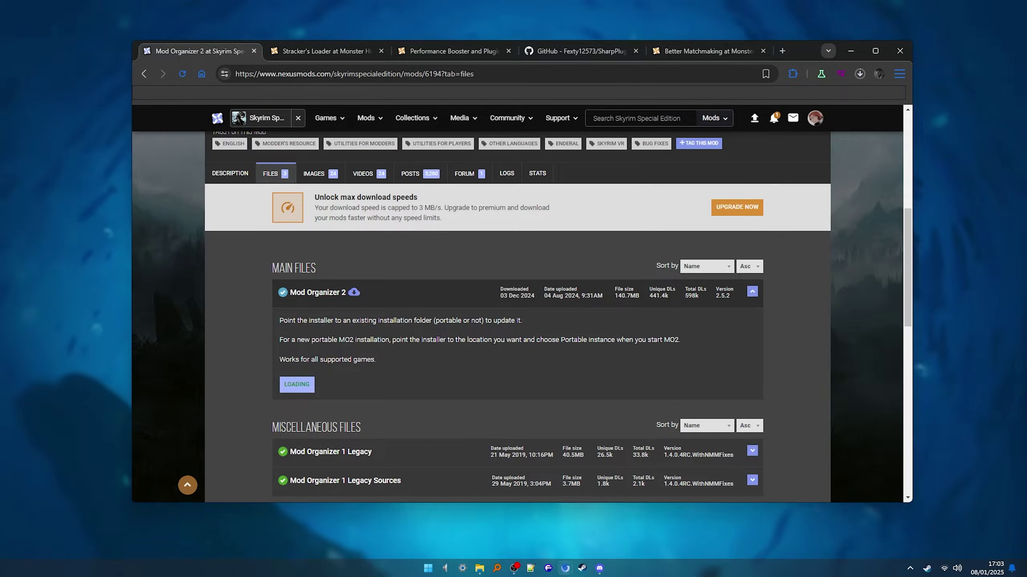
{"action": "key", "text": "ctrl+w"}
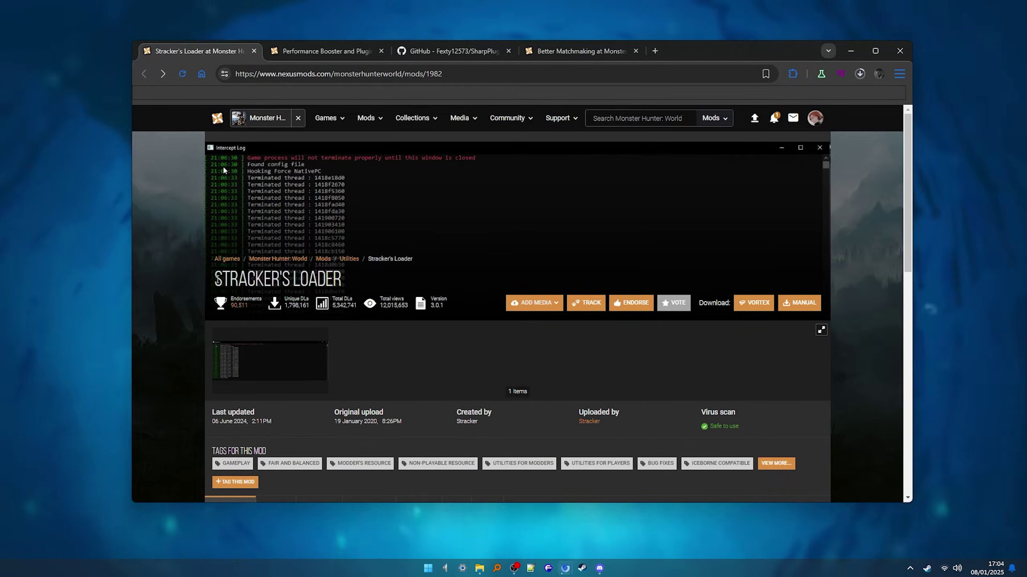
Manually download the Stracker's Loader main file from its Nexus Mods page and close that page
{"action": "left_click_drag", "start_coordinate": [214, 279], "coordinate": [348, 285]}
{"action": "scroll", "coordinate": [348, 285], "scroll_direction": "down", "scroll_amount": 3}
{"action": "left_click", "coordinate": [271, 340]}
{"action": "scroll", "coordinate": [323, 394], "scroll_direction": "down", "scroll_amount": 1}
{"action": "scroll", "coordinate": [323, 394], "scroll_direction": "down", "scroll_amount": 1}
{"action": "left_click", "coordinate": [409, 420]}
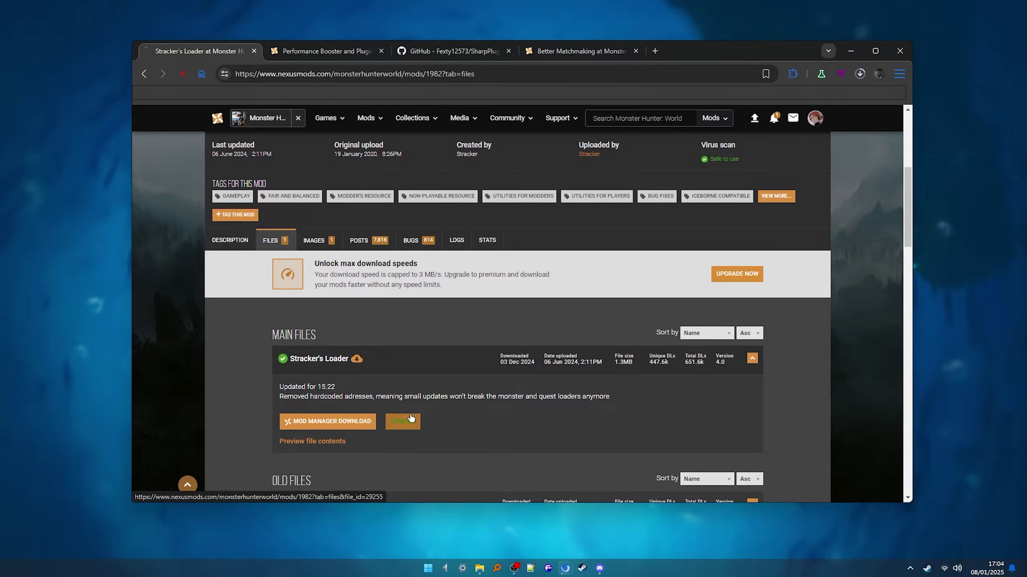
{"action": "key", "text": "ctrl+w"}
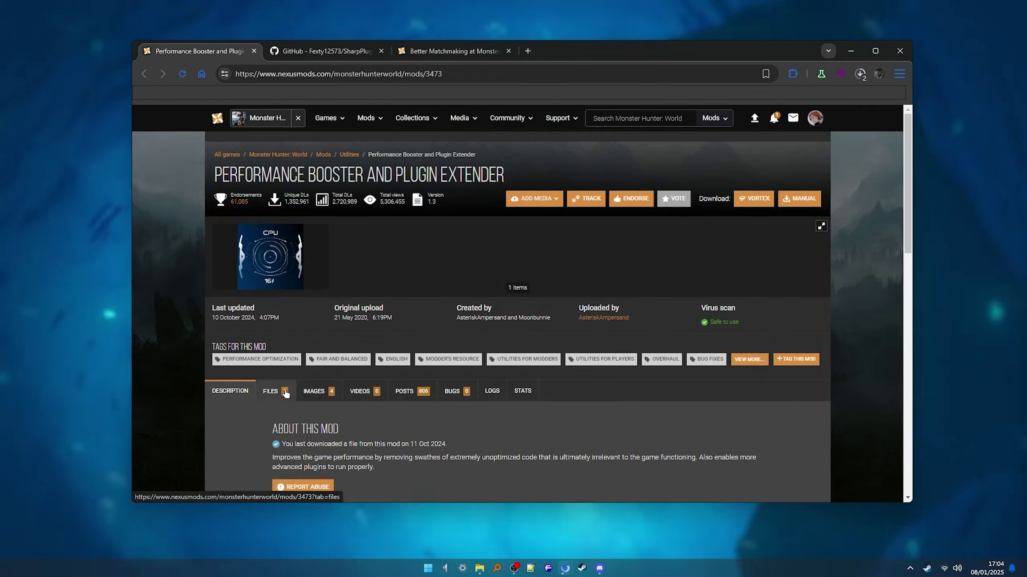
Manually download the 2024 Patch 15.23 1.25 file of Performance Booster and Plugin Extender and close its page
{"action": "scroll", "coordinate": [391, 273], "scroll_direction": "down", "scroll_amount": 5}
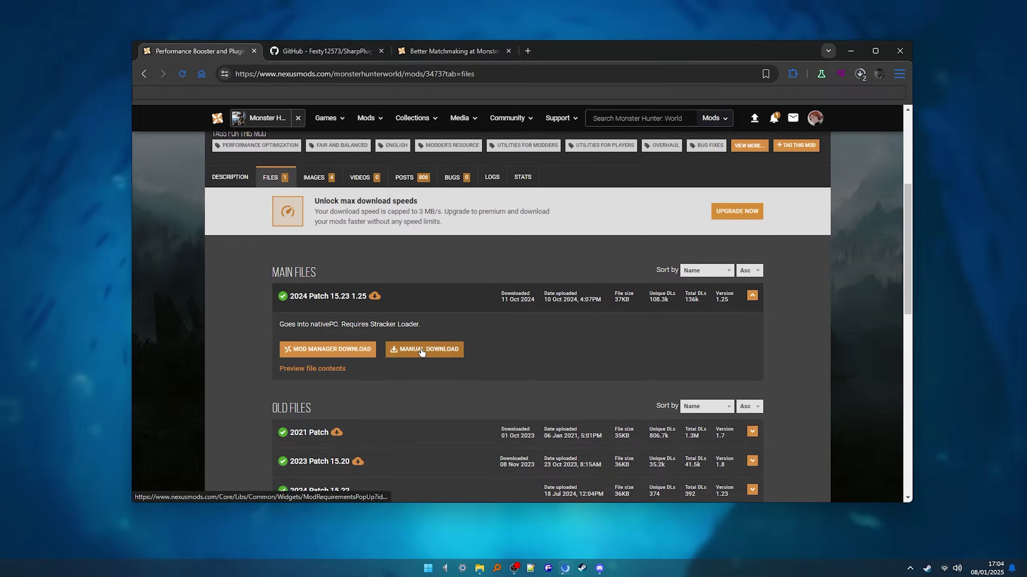
{"action": "left_click", "coordinate": [422, 351]}
{"action": "left_click", "coordinate": [410, 342]}
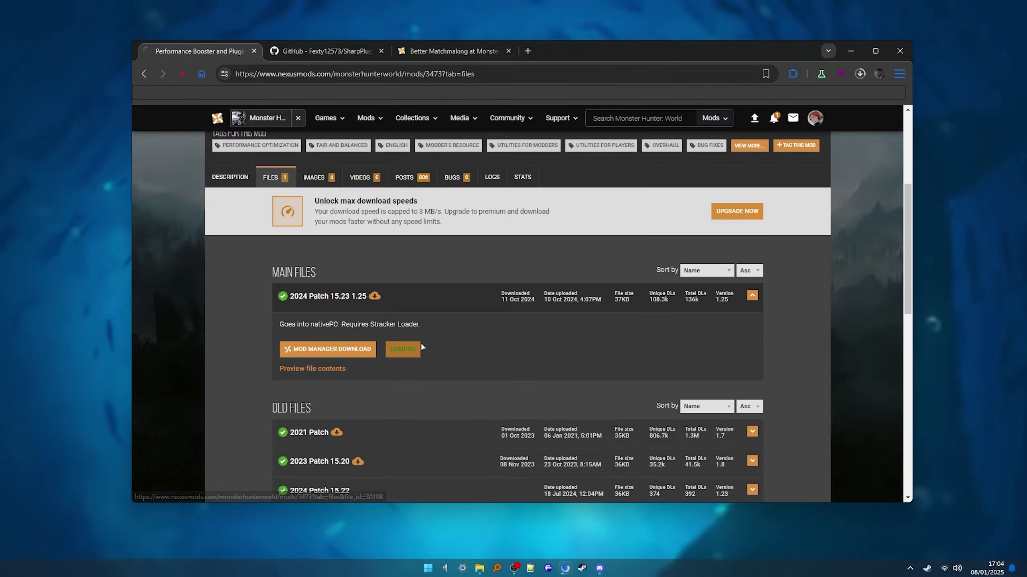
{"action": "key", "text": "ctrl+w"}
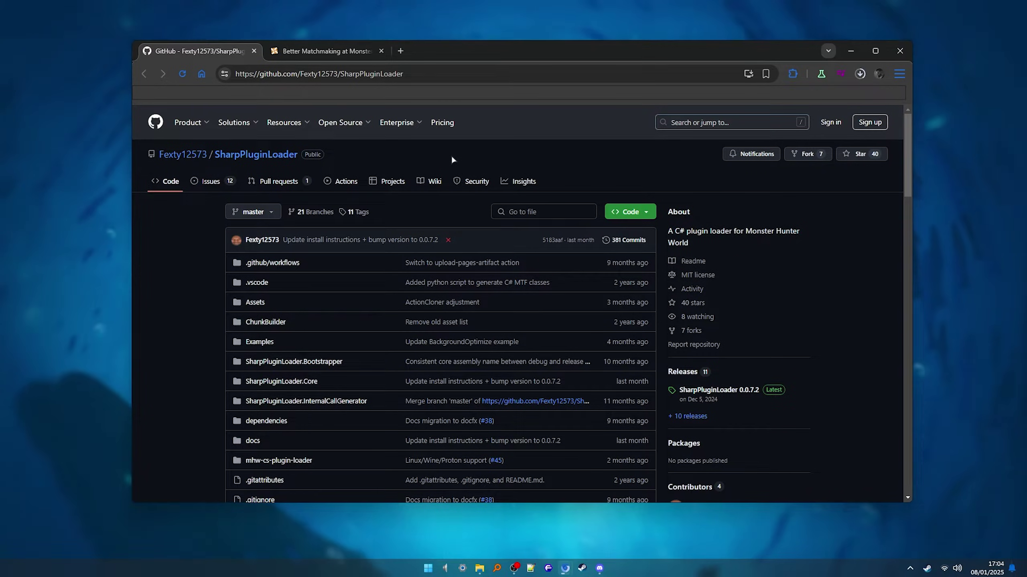
Open the latest SharpPluginLoader release on GitHub and download SharpPluginLoader-0.0.7.2-win32.zip
{"action": "left_click", "coordinate": [746, 390]}
{"action": "scroll", "coordinate": [717, 372], "scroll_direction": "down", "scroll_amount": 3}
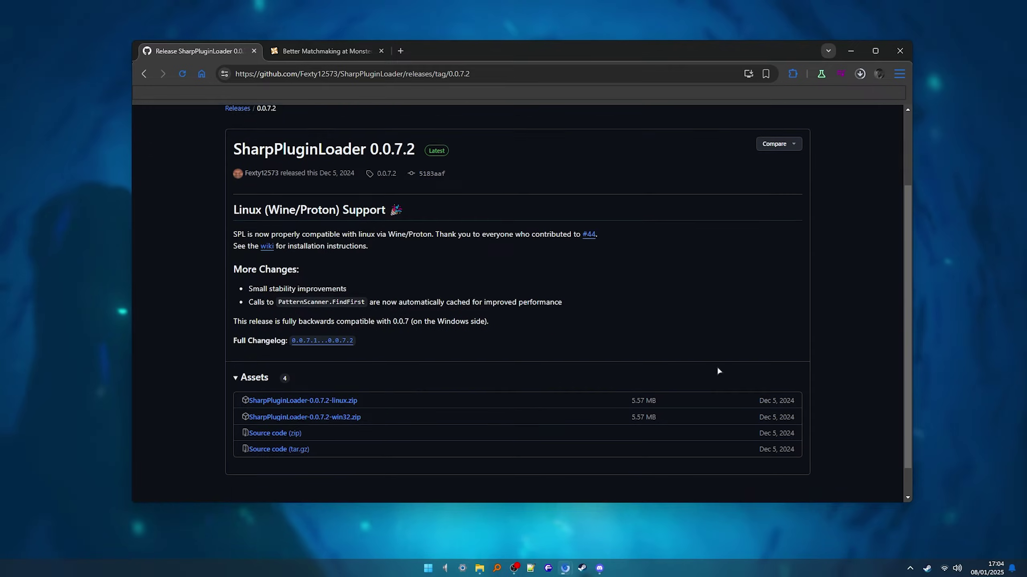
{"action": "scroll", "coordinate": [717, 371], "scroll_direction": "down", "scroll_amount": 1}
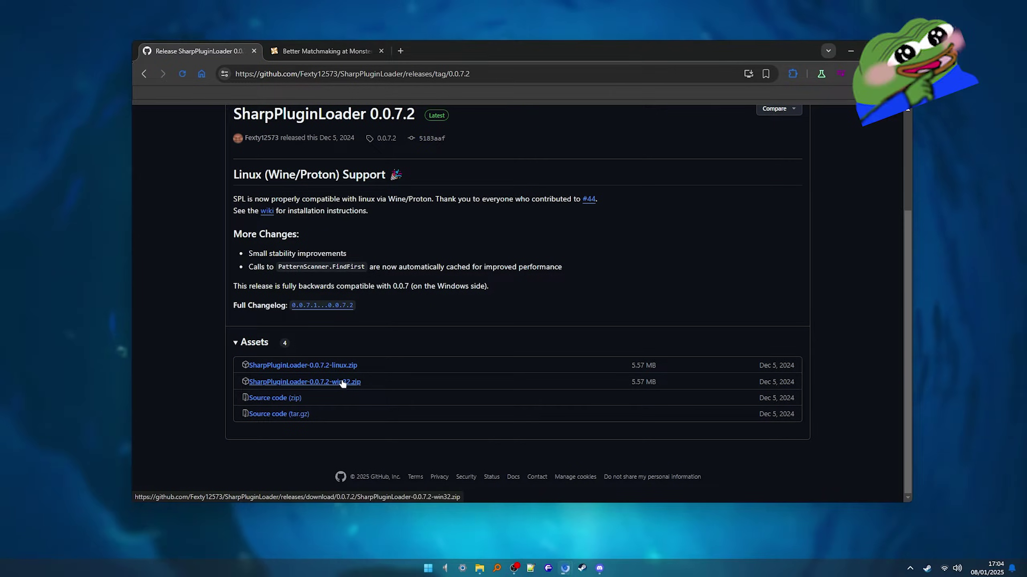
Review the Better Matchmaking mod page, including its requirements and the SharpPluginLoader version note
{"action": "left_click", "coordinate": [340, 52]}
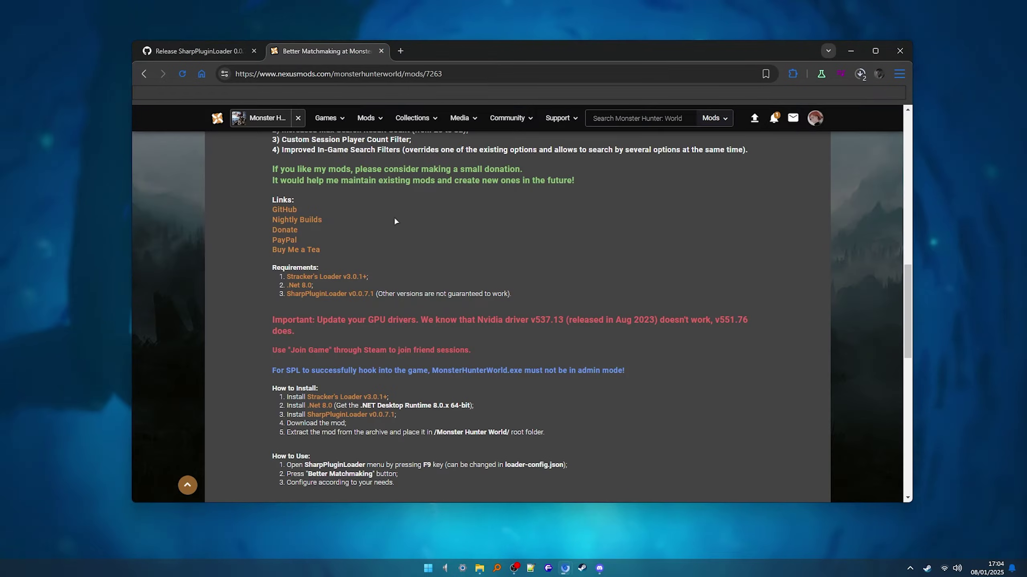
{"action": "scroll", "coordinate": [510, 282], "scroll_direction": "up", "scroll_amount": 15}
{"action": "triple_click", "coordinate": [284, 278]}
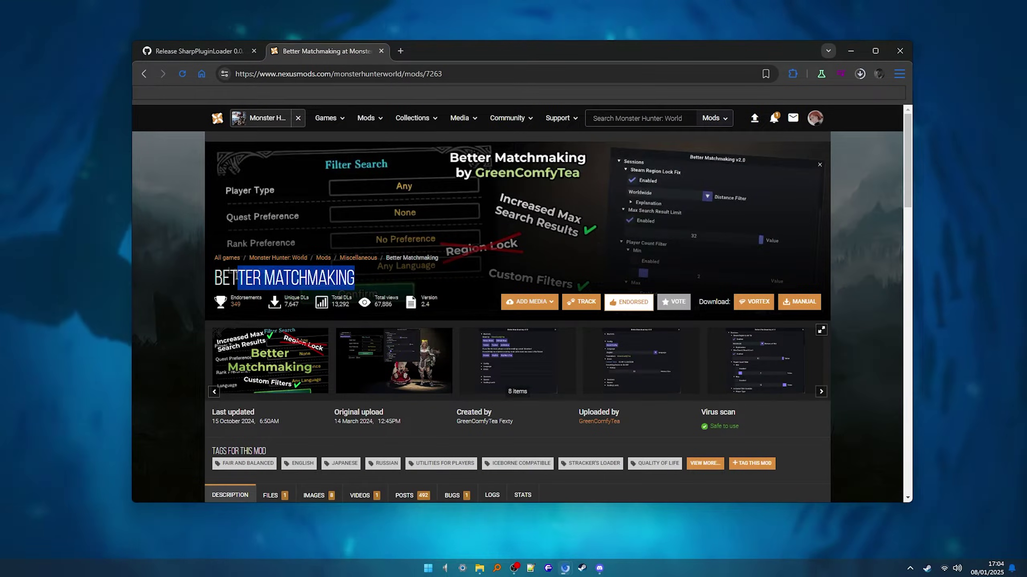
{"action": "scroll", "coordinate": [496, 225], "scroll_direction": "down", "scroll_amount": 10}
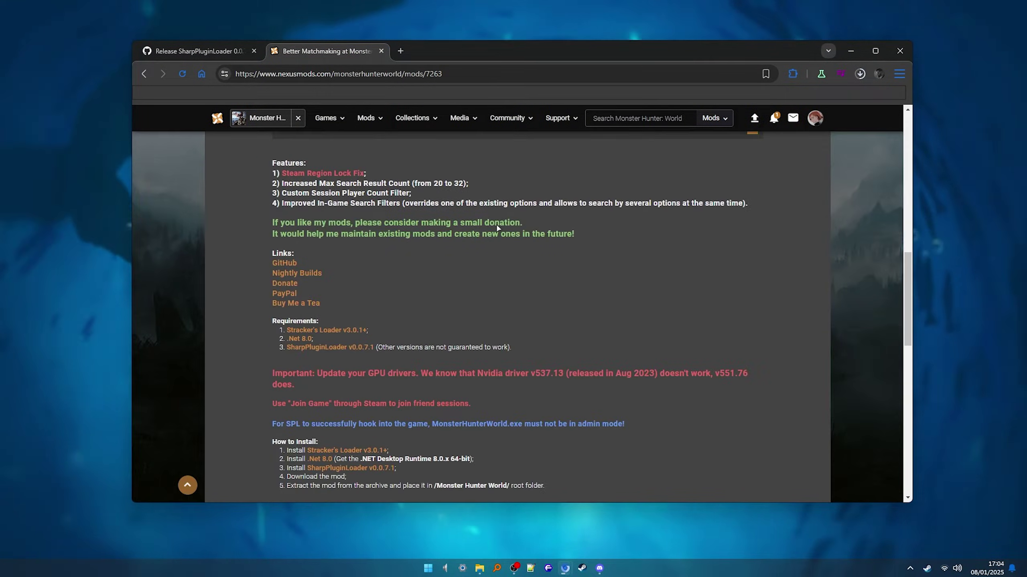
{"action": "scroll", "coordinate": [496, 230], "scroll_direction": "down", "scroll_amount": 1}
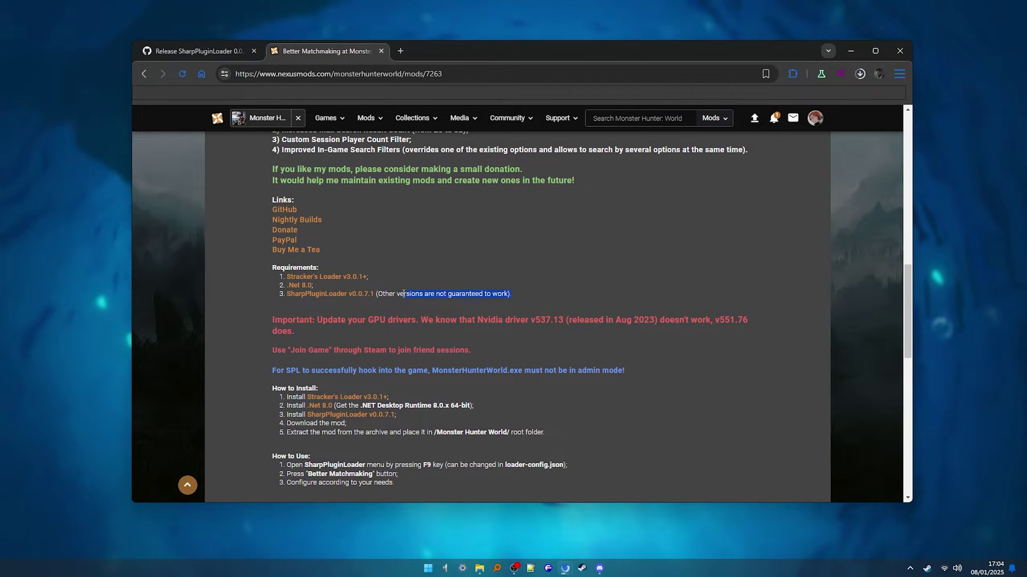
{"action": "left_click_drag", "start_coordinate": [397, 293], "coordinate": [288, 294]}
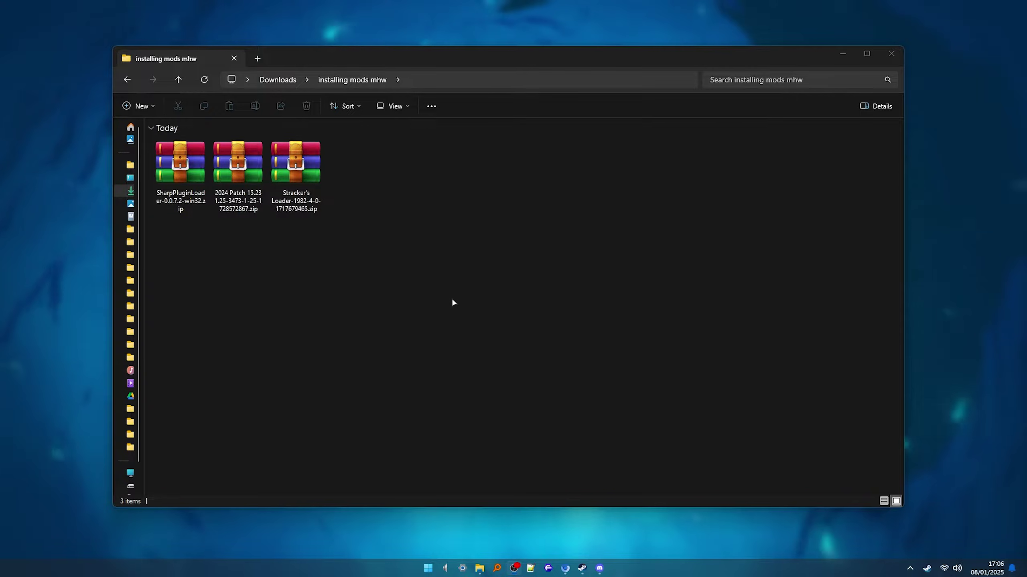
Browse the local files of Monster Hunter: World from the Steam library and place that folder beside the downloaded archives
{"action": "mouse_move", "coordinate": [386, 261]}
{"action": "left_mouse_down"}
{"action": "mouse_move", "coordinate": [229, 165]}
{"action": "mouse_move", "coordinate": [344, 238]}
{"action": "mouse_move", "coordinate": [153, 137]}
{"action": "left_mouse_up"}
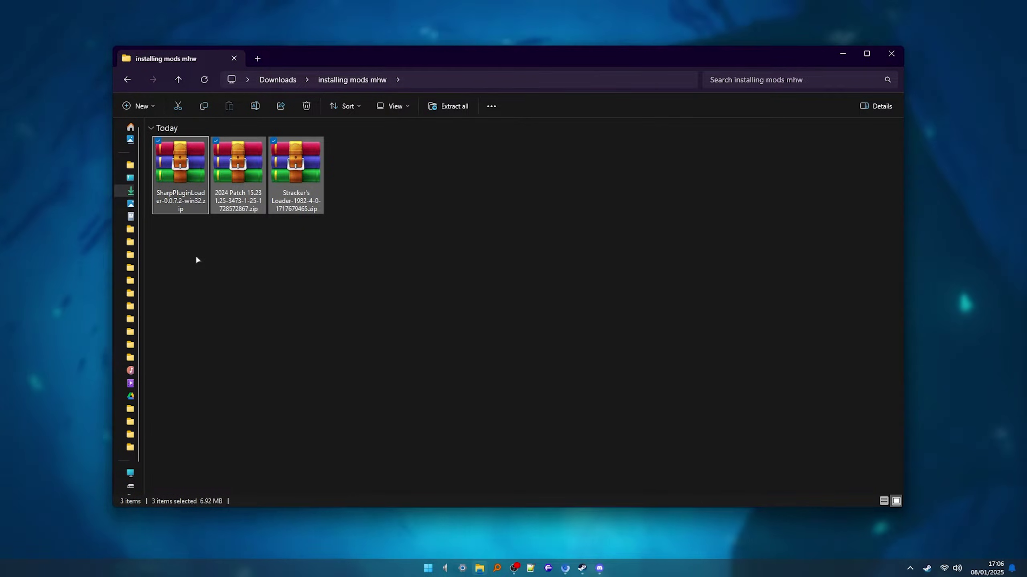
{"action": "key", "text": "Home"}
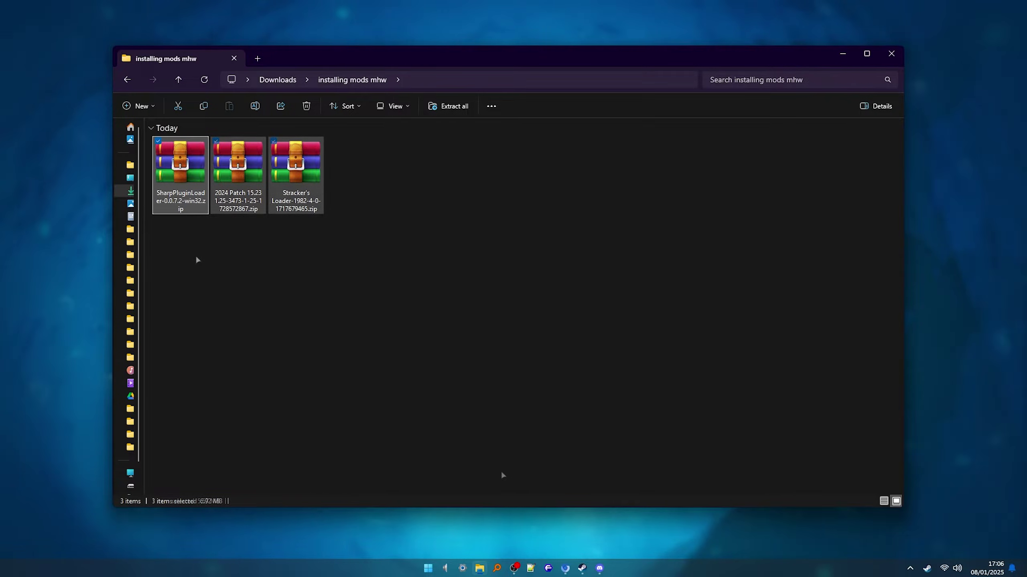
{"action": "left_click", "coordinate": [582, 568]}
{"action": "right_click", "coordinate": [525, 359]}
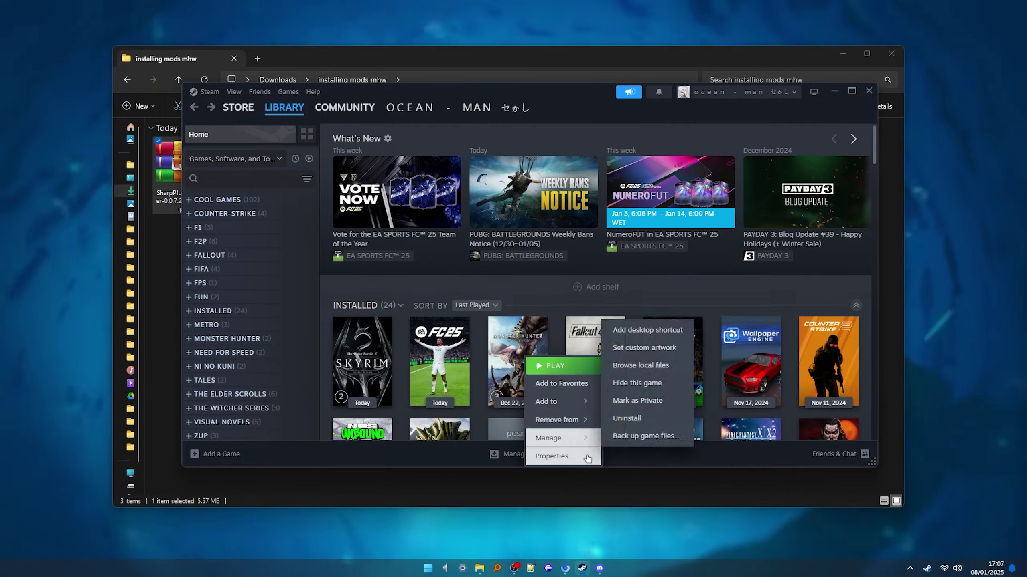
{"action": "mouse_move", "coordinate": [565, 438]}
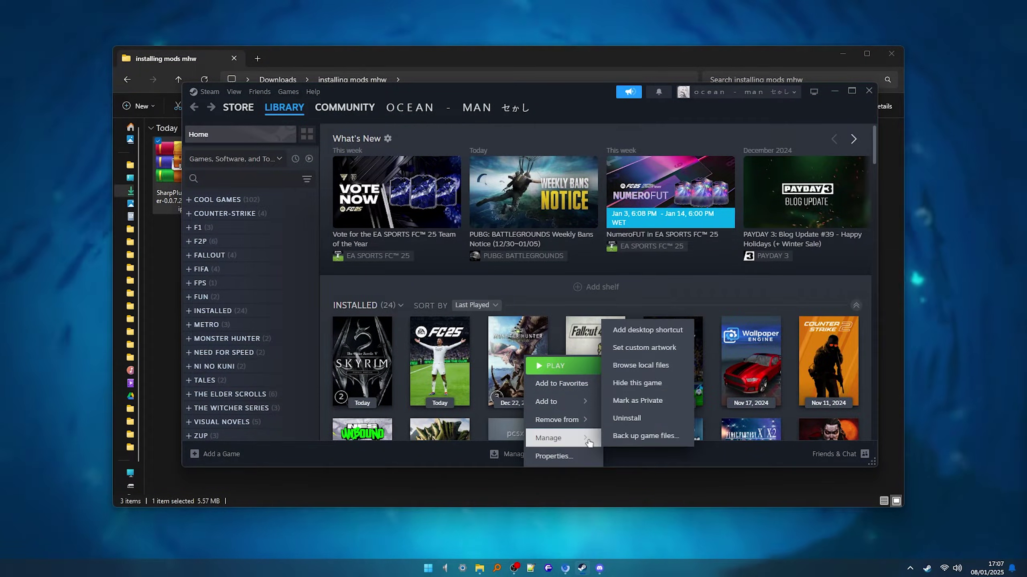
{"action": "left_click", "coordinate": [640, 365]}
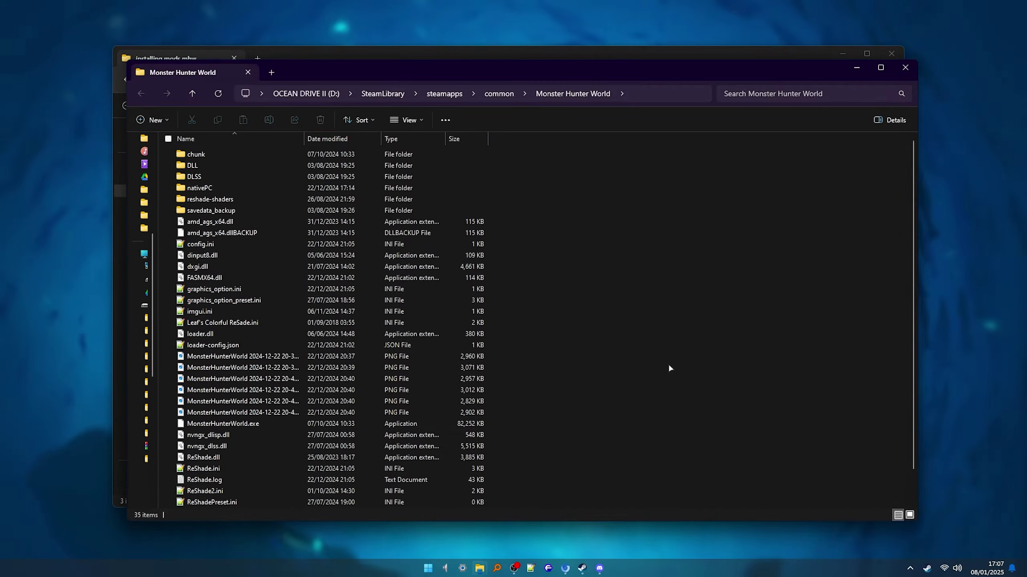
{"action": "key", "text": "super+Right"}
{"action": "key", "text": "Return"}
Move all contents of the Stracker's Loader archive into the Monster Hunter World folder, replacing existing files, and close the archive
{"action": "double_click", "coordinate": [252, 166]}
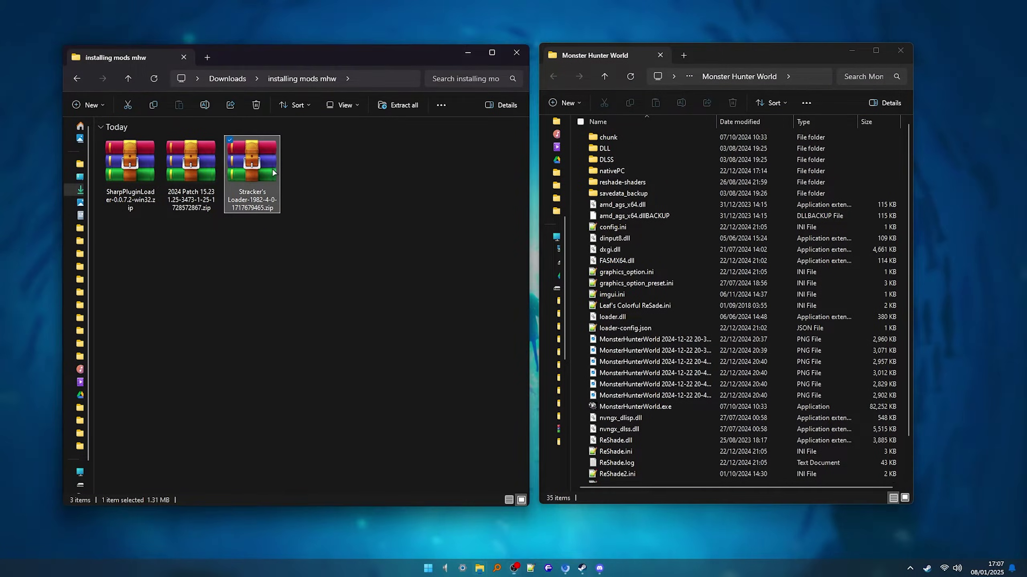
{"action": "left_click_drag", "start_coordinate": [166, 260], "coordinate": [141, 205]}
{"action": "left_click_drag", "start_coordinate": [568, 328], "coordinate": [574, 325]}
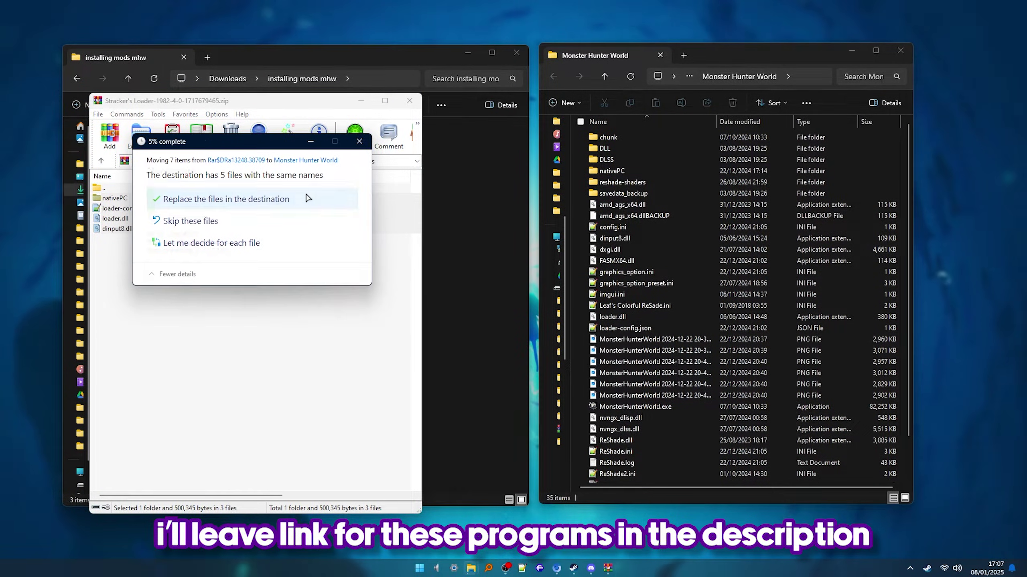
{"action": "left_click", "coordinate": [307, 198]}
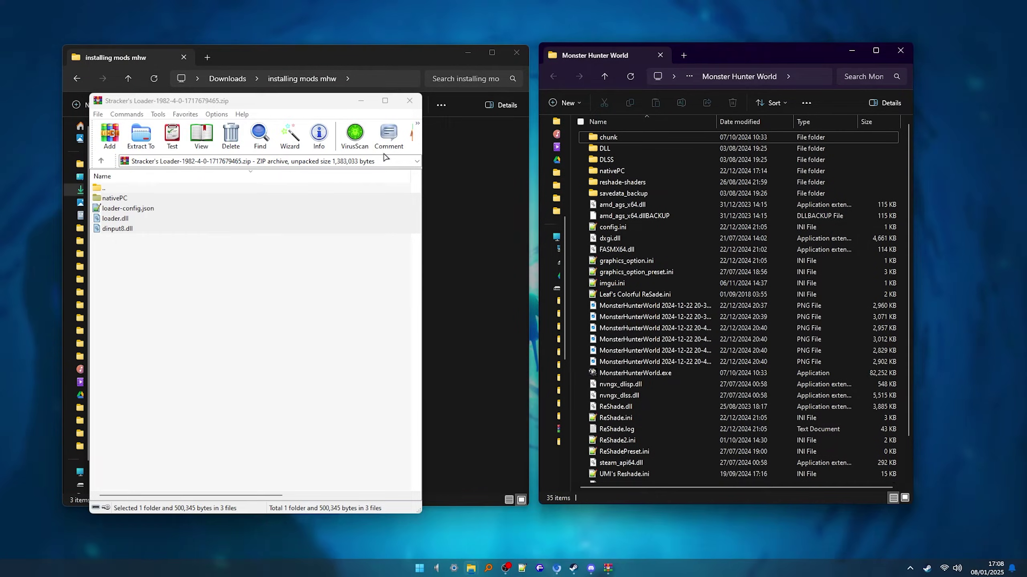
{"action": "left_click", "coordinate": [409, 100]}
Move nativePC from the 2024 Patch 15.23 archive into the Monster Hunter World folder, replacing the existing file, and close the archive
{"action": "double_click", "coordinate": [191, 177]}
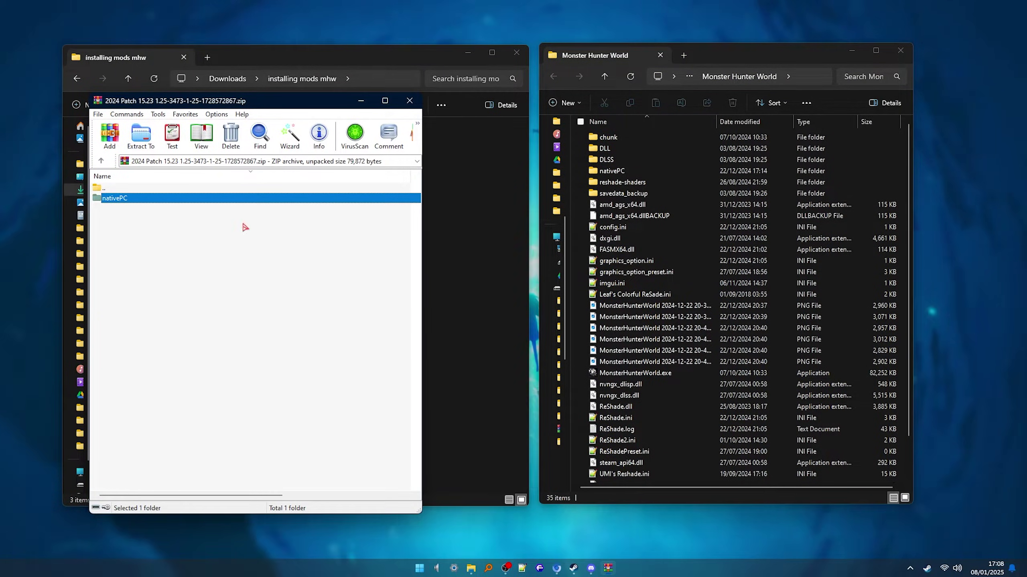
{"action": "left_click_drag", "start_coordinate": [576, 271], "coordinate": [577, 267]}
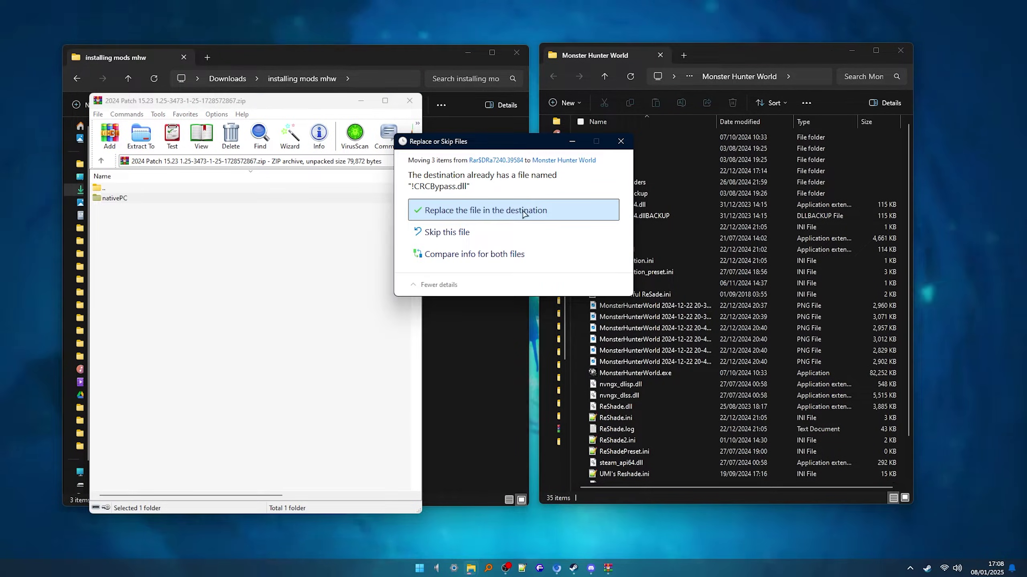
{"action": "left_click", "coordinate": [523, 211]}
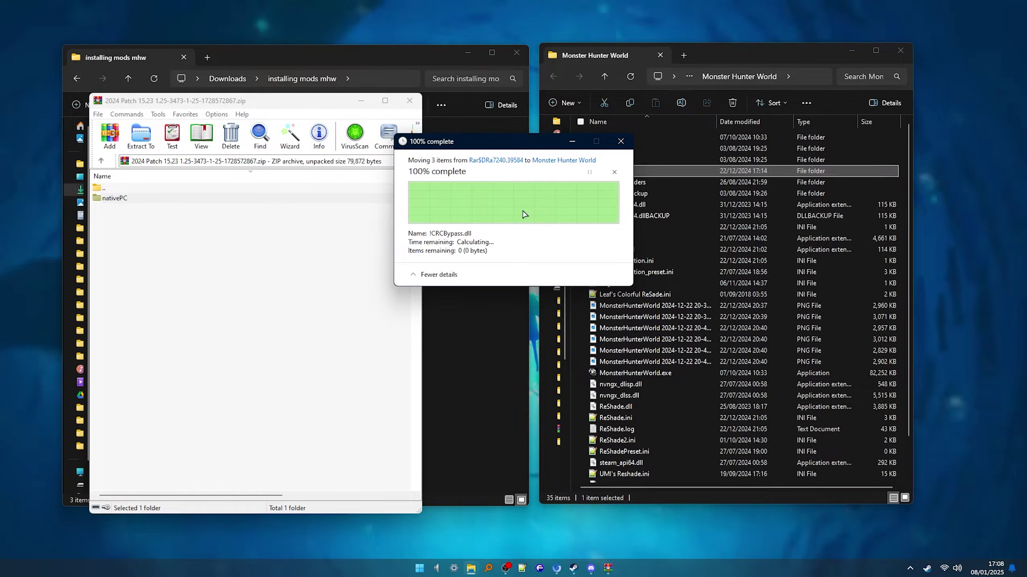
{"action": "left_click", "coordinate": [410, 100]}
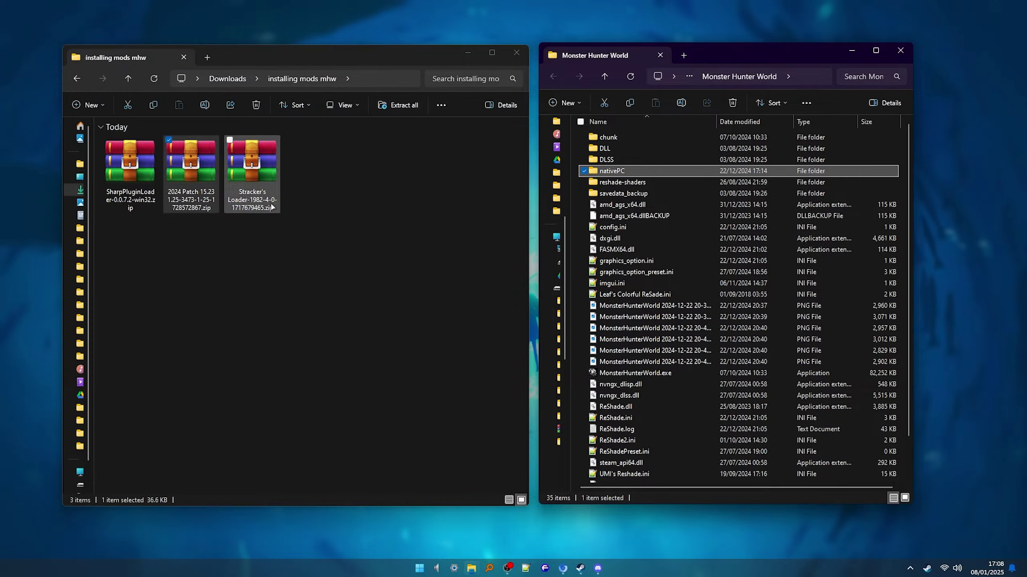
Move nativePC and winmm.dll from the SharpPluginLoader-0.0.7.2-win32 archive into the Monster Hunter World folder
{"action": "double_click", "coordinate": [137, 160]}
{"action": "left_click_drag", "start_coordinate": [138, 227], "coordinate": [127, 202]}
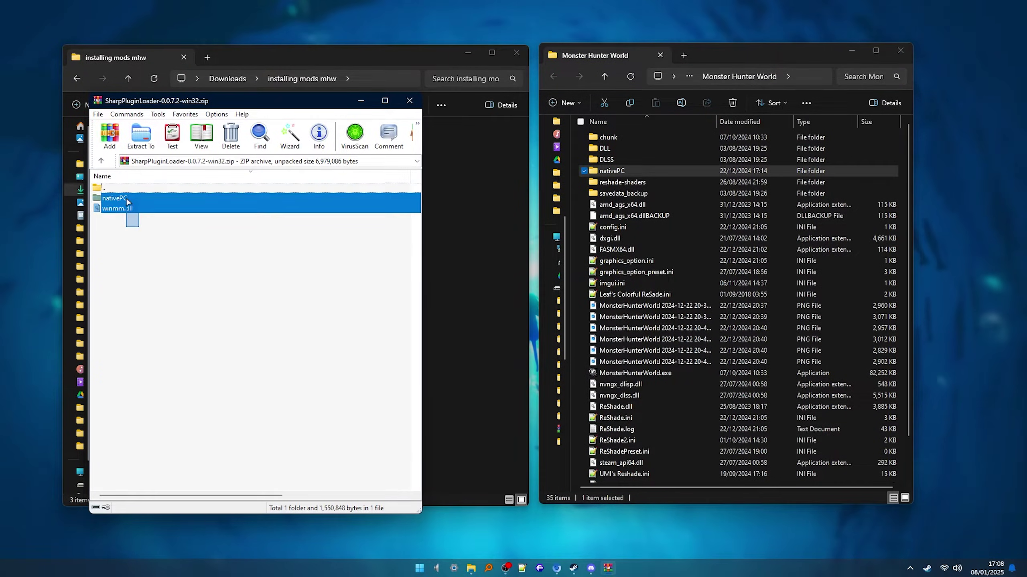
{"action": "left_click_drag", "start_coordinate": [578, 269], "coordinate": [577, 269]}
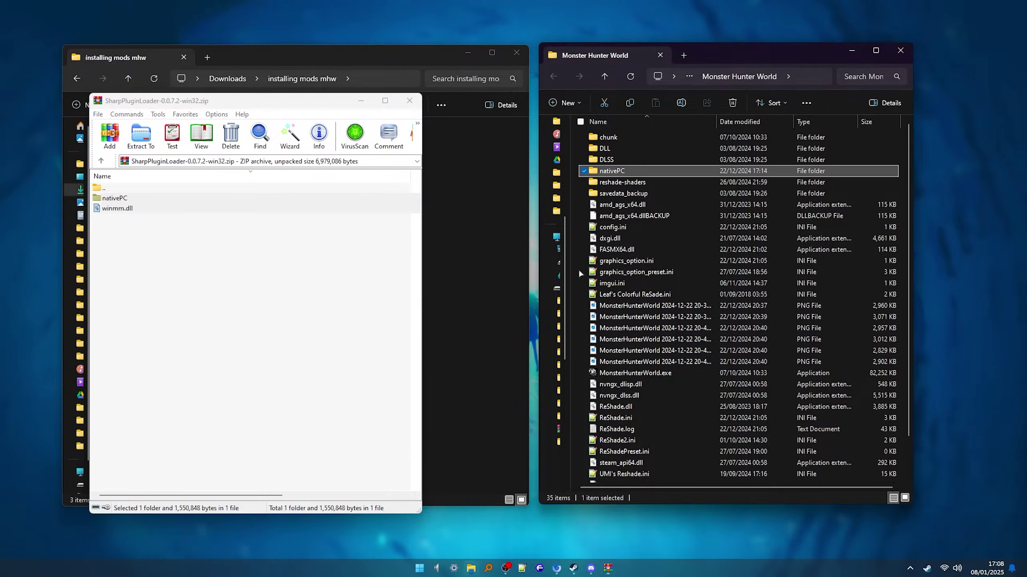
{"action": "left_click", "coordinate": [512, 199]}
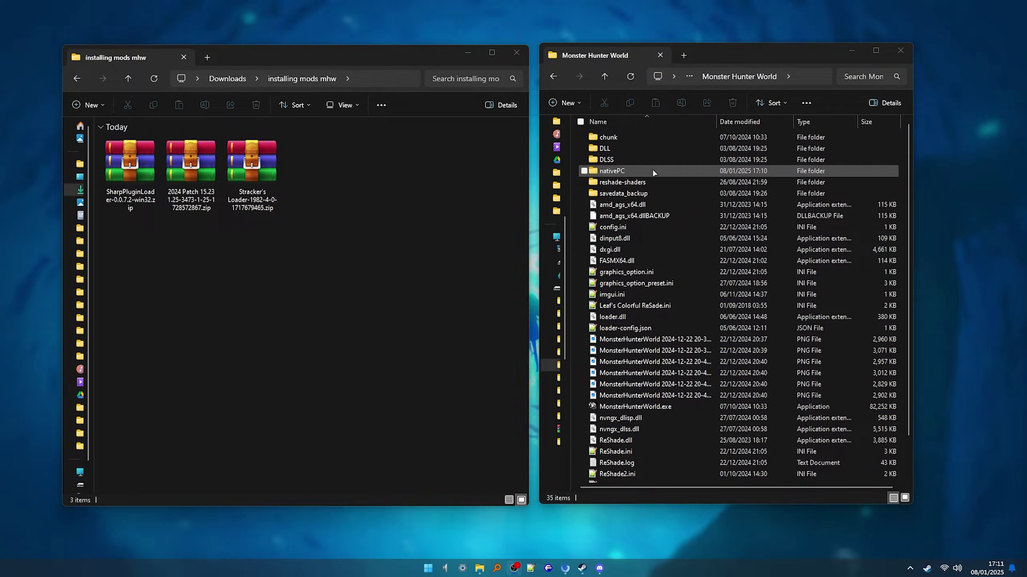
Open the plugins folder inside nativePC and check the installed plugin files
{"action": "double_click", "coordinate": [648, 169]}
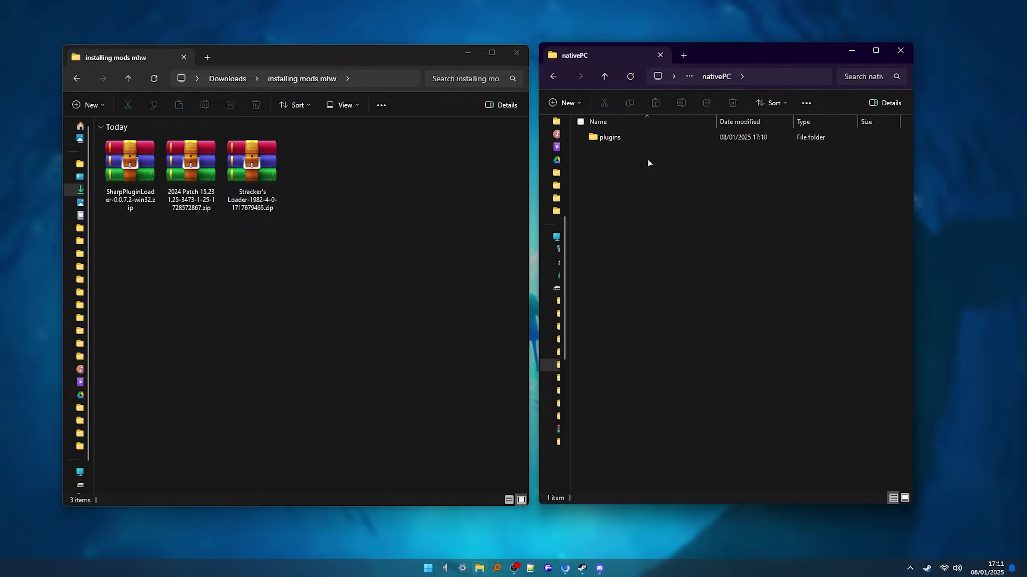
{"action": "double_click", "coordinate": [638, 138]}
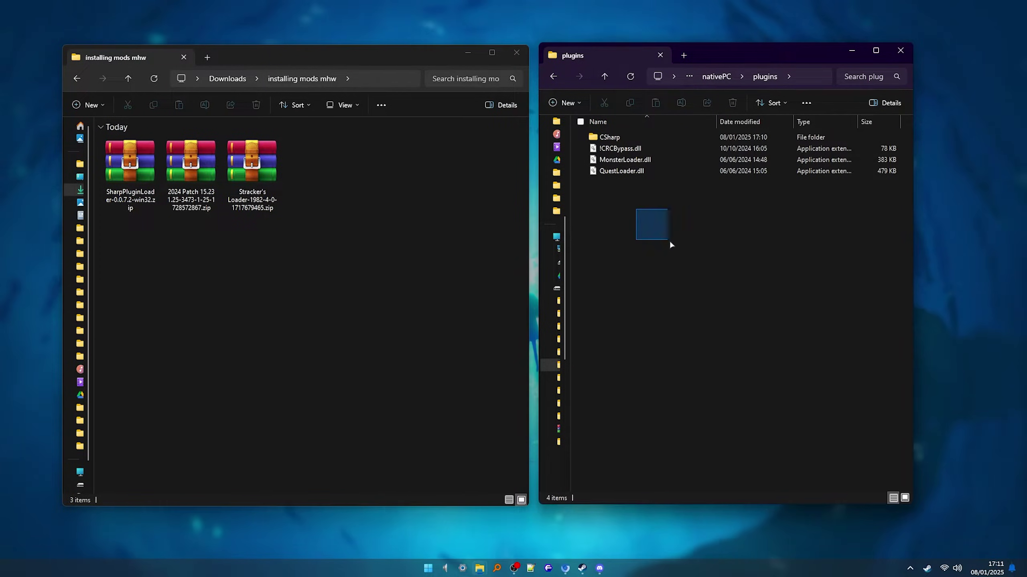
{"action": "left_click_drag", "start_coordinate": [675, 245], "coordinate": [792, 354]}
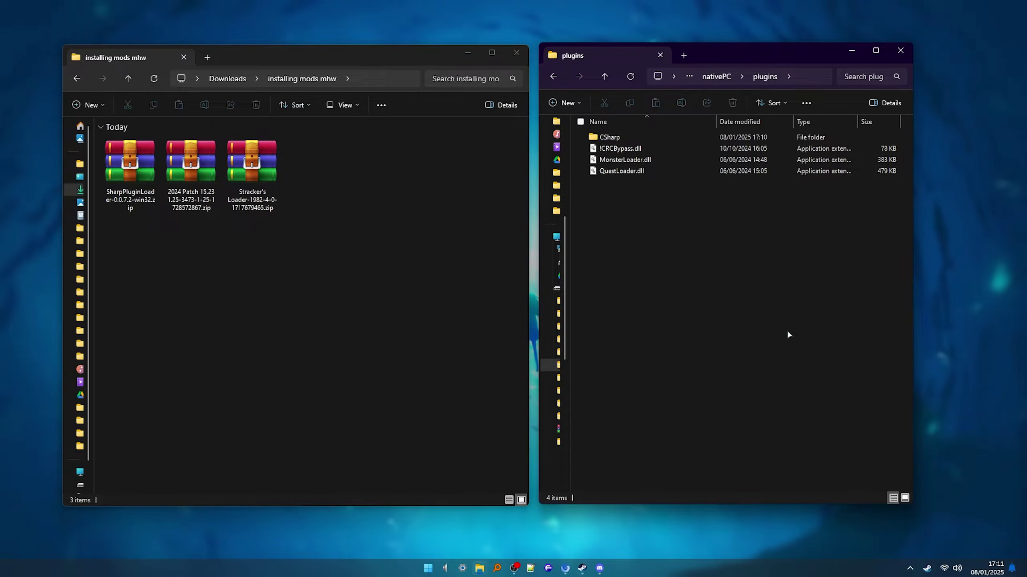
{"action": "left_click_drag", "start_coordinate": [778, 274], "coordinate": [603, 138]}
{"action": "left_click", "coordinate": [649, 233]}
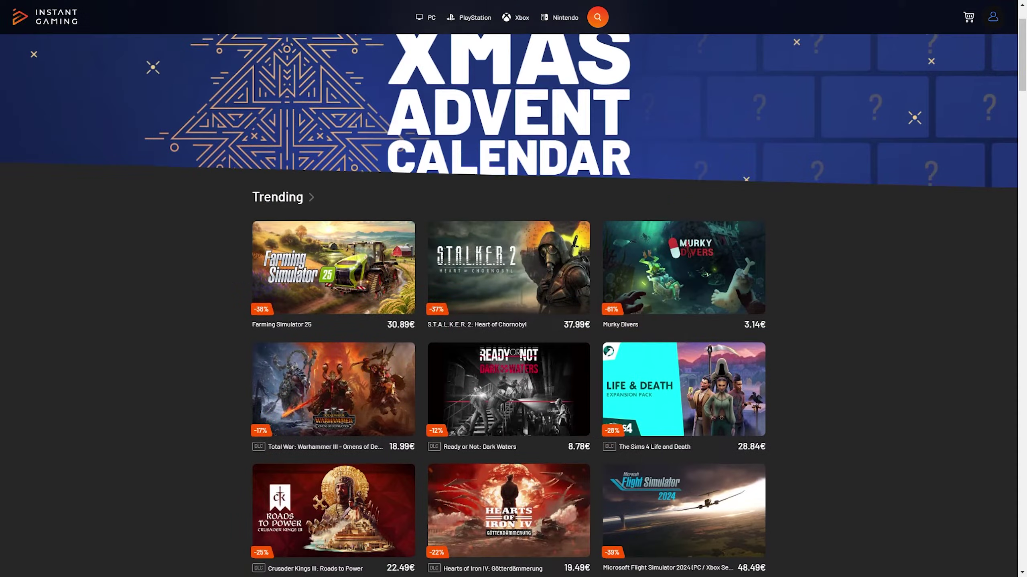
{"action": "scroll", "coordinate": [513, 283], "scroll_direction": "down", "scroll_amount": 3}
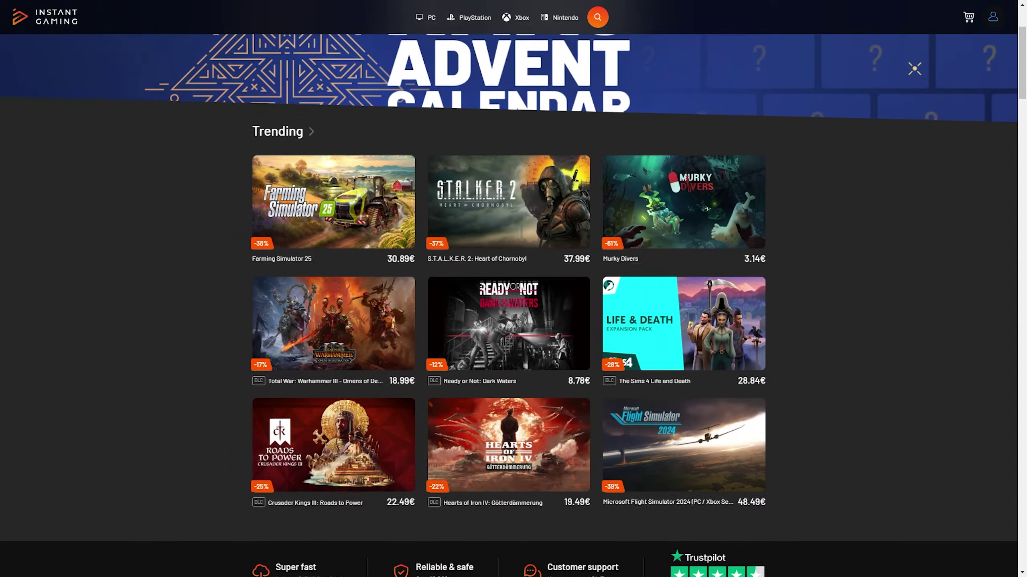
{"action": "scroll", "coordinate": [513, 284], "scroll_direction": "down", "scroll_amount": 3}
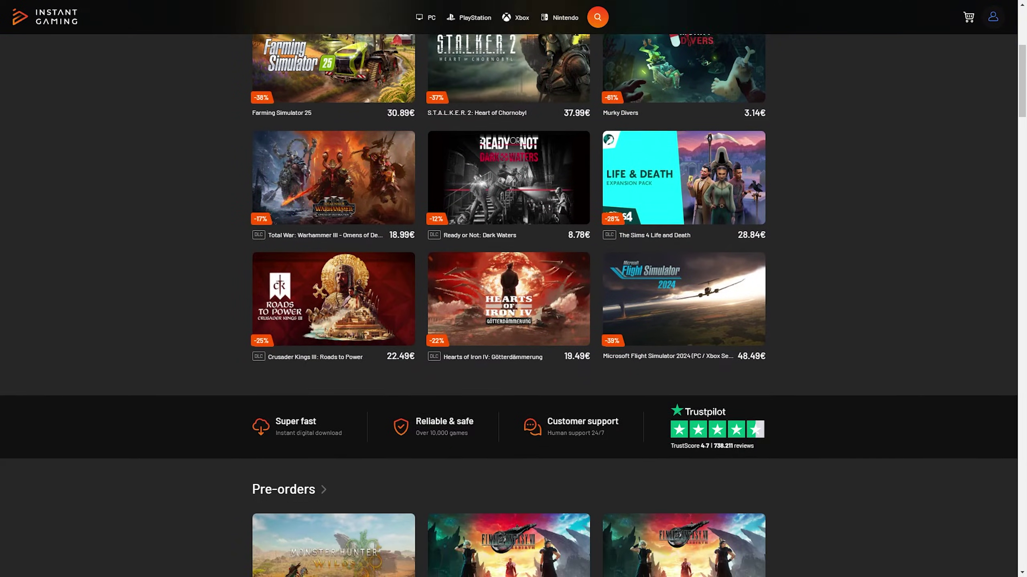
{"action": "scroll", "coordinate": [514, 283], "scroll_direction": "down", "scroll_amount": 3}
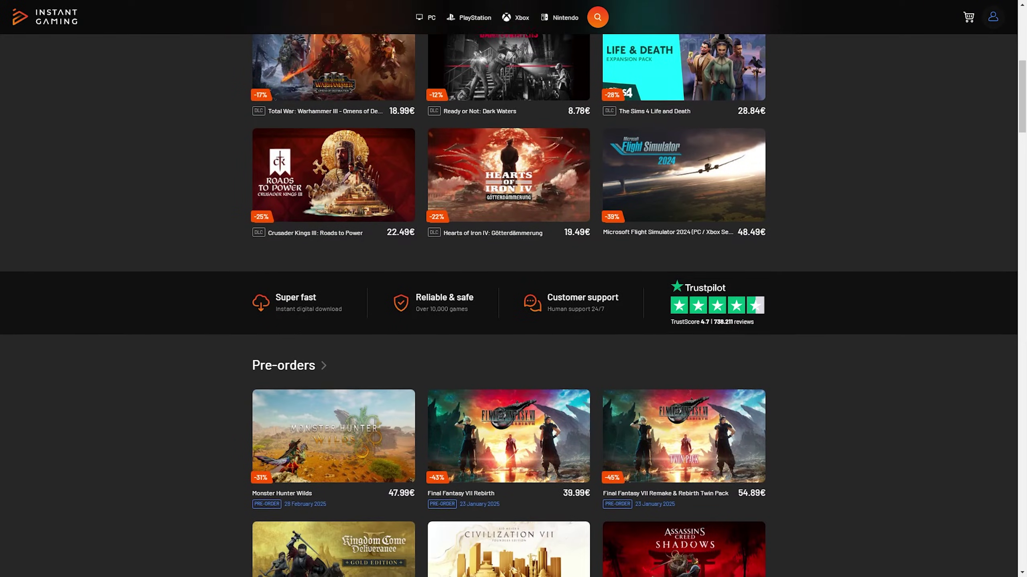
{"action": "scroll", "coordinate": [514, 283], "scroll_direction": "down", "scroll_amount": 3}
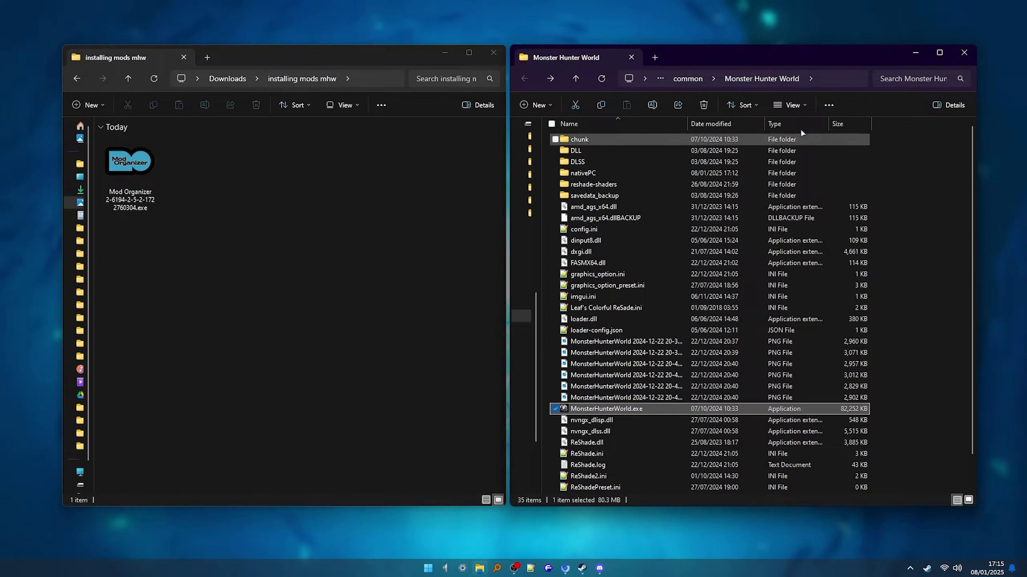
Create a folder named Monster Hunter World Mods in the root of the D: drive
{"action": "left_click", "coordinate": [662, 74]}
{"action": "left_click", "coordinate": [665, 143]}
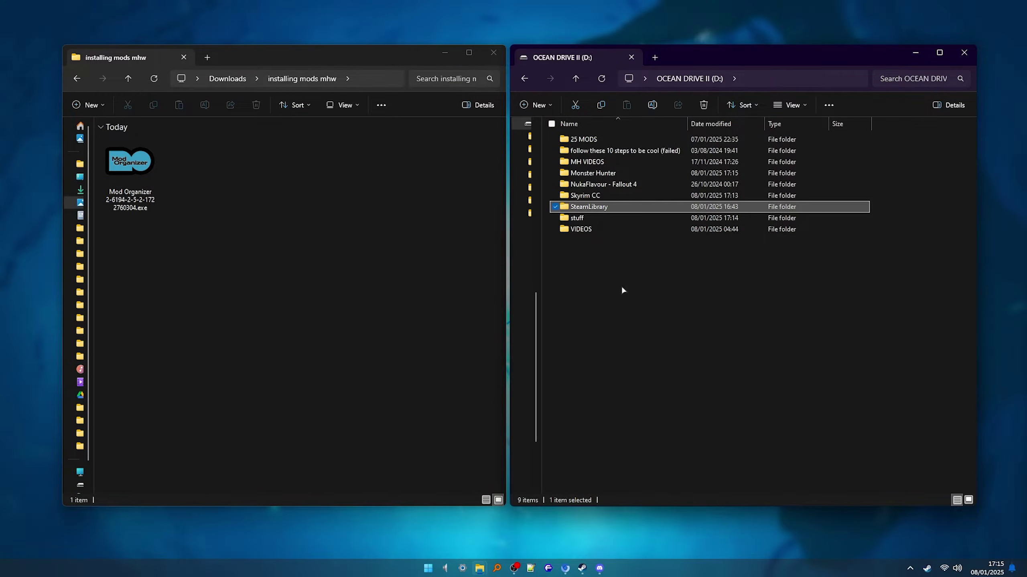
{"action": "left_click", "coordinate": [723, 342]}
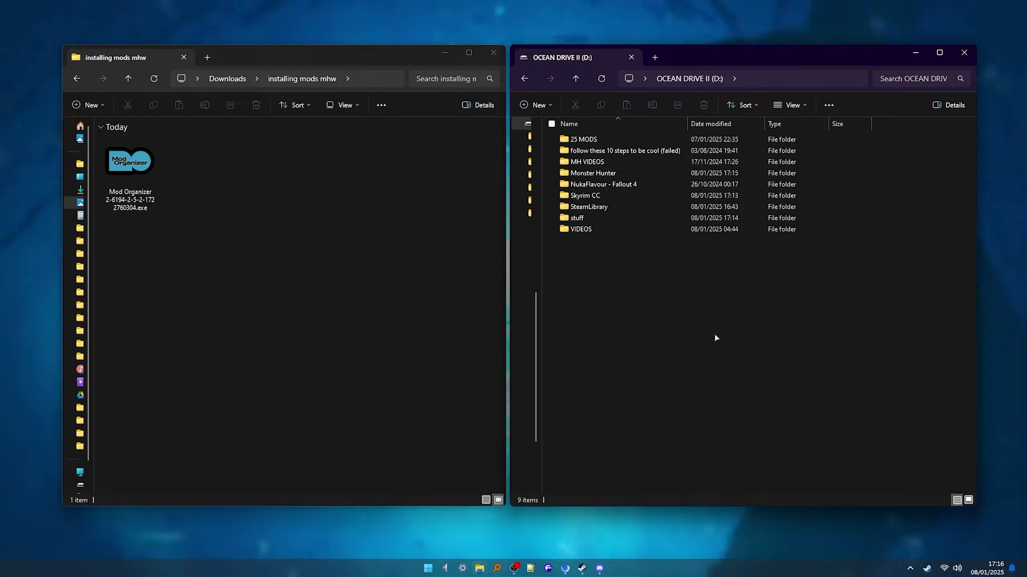
{"action": "right_click", "coordinate": [606, 288]}
{"action": "mouse_move", "coordinate": [722, 369]}
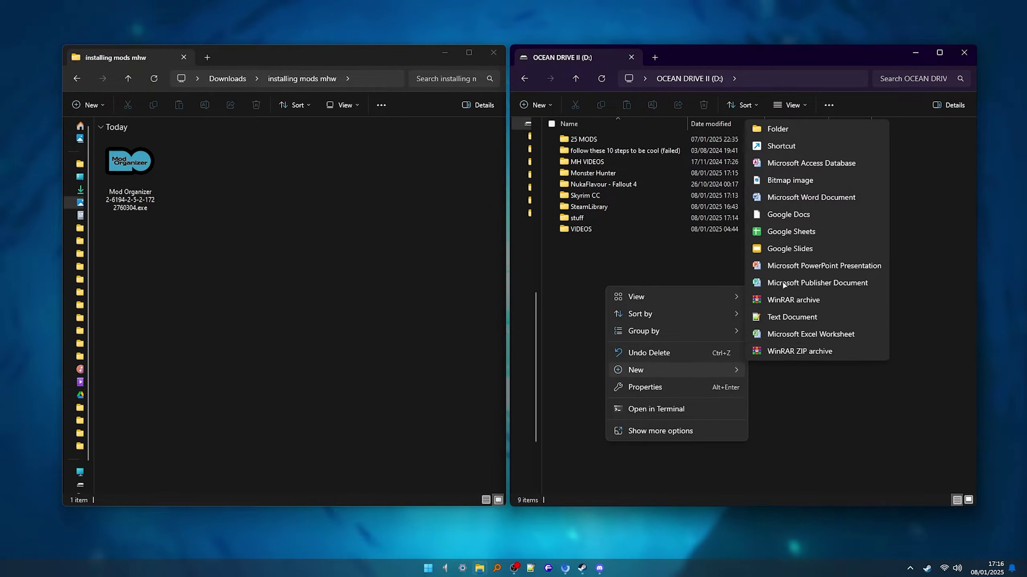
{"action": "left_click", "coordinate": [777, 129]}
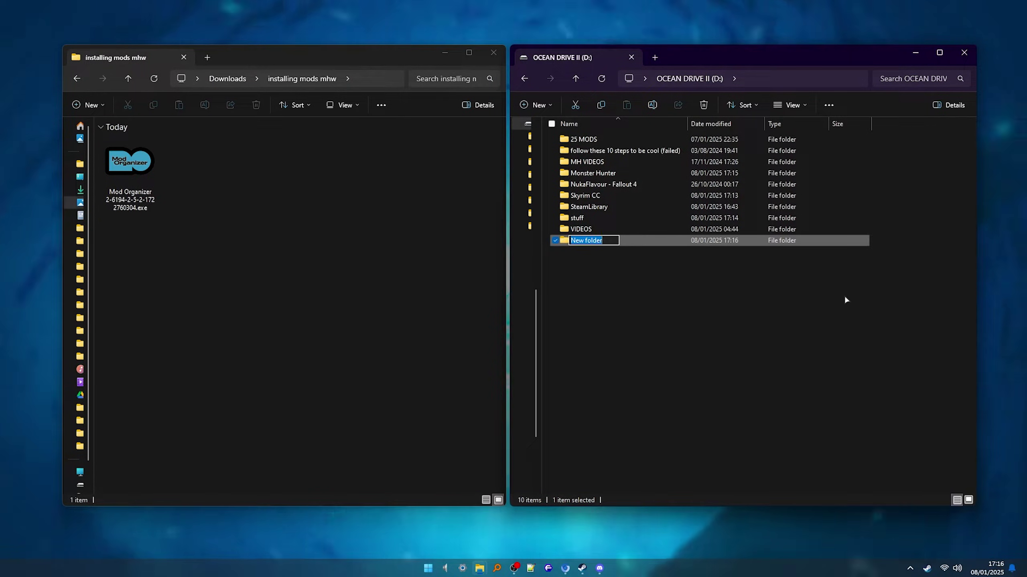
{"action": "type", "text": "Monster Hunter World Mods"}
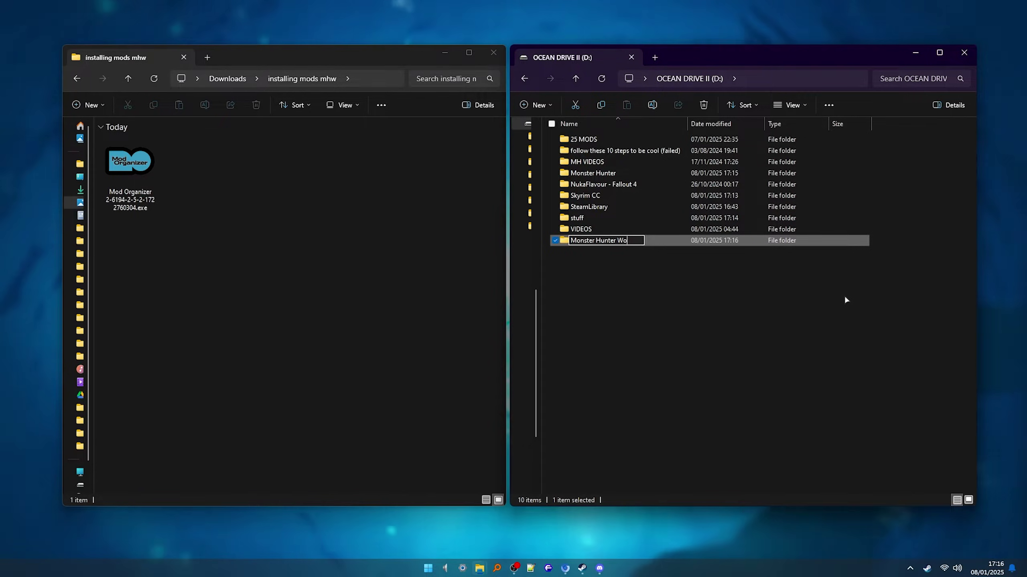
{"action": "key", "text": "Return"}
{"action": "left_click", "coordinate": [691, 343]}
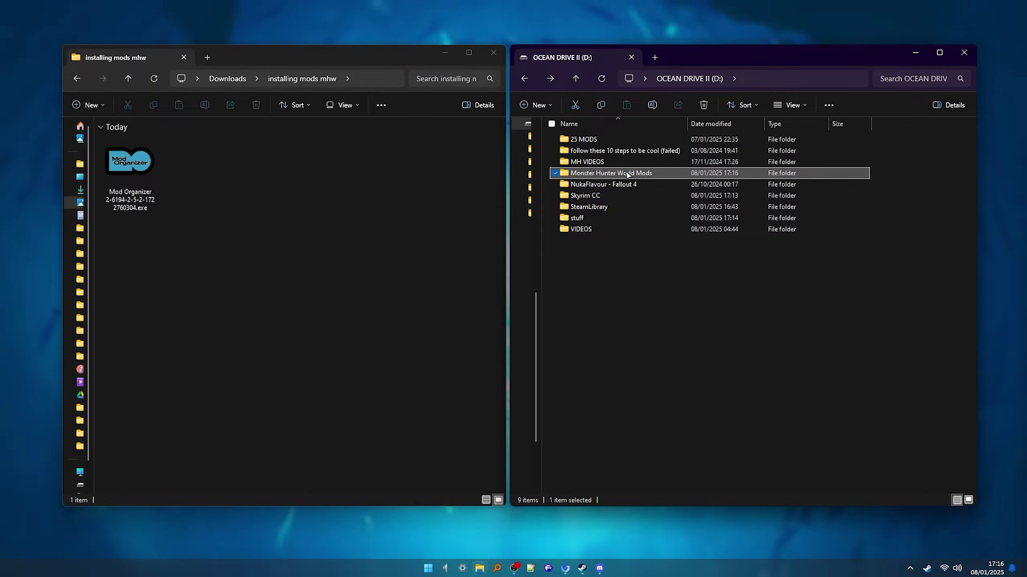
Start the Mod Organizer 2.5.2 installer from the installing mods mhw folder and accept its license agreement
{"action": "left_click", "coordinate": [125, 172]}
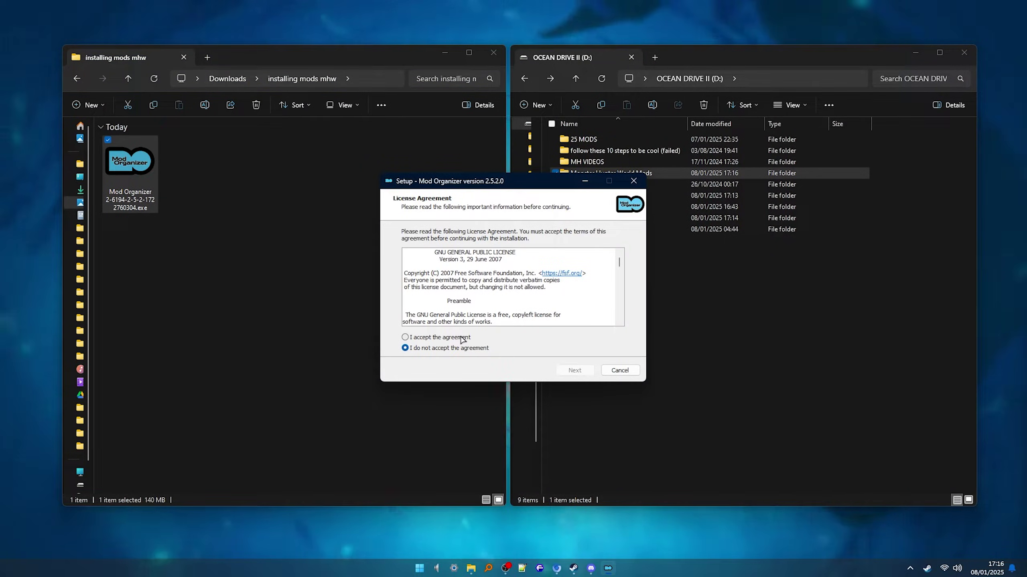
{"action": "left_click", "coordinate": [462, 339]}
{"action": "left_click", "coordinate": [575, 370]}
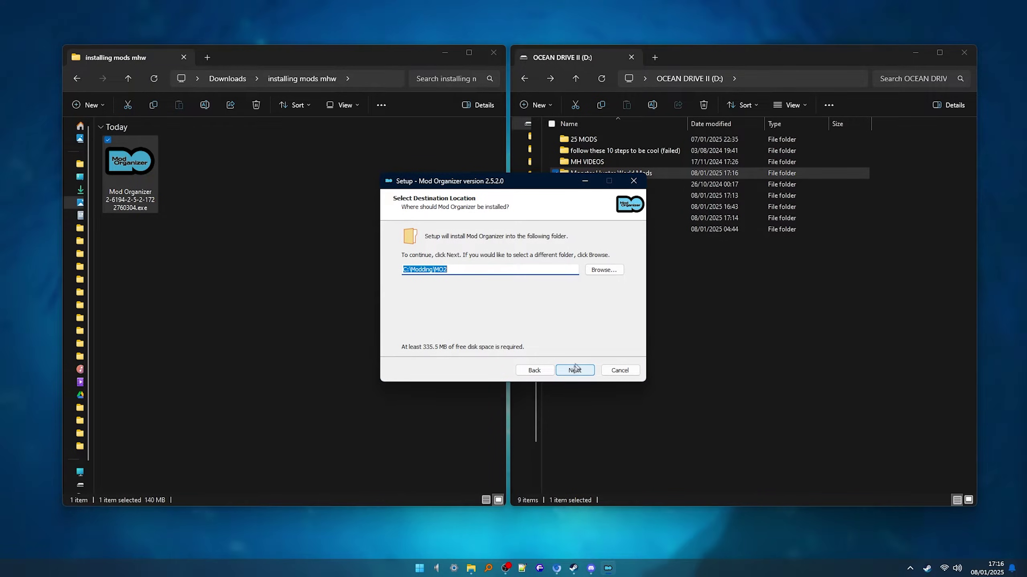
Copy the path of the new mods folder and set the installation destination to D:\Monster Hunter World Mods
{"action": "double_click", "coordinate": [760, 173]}
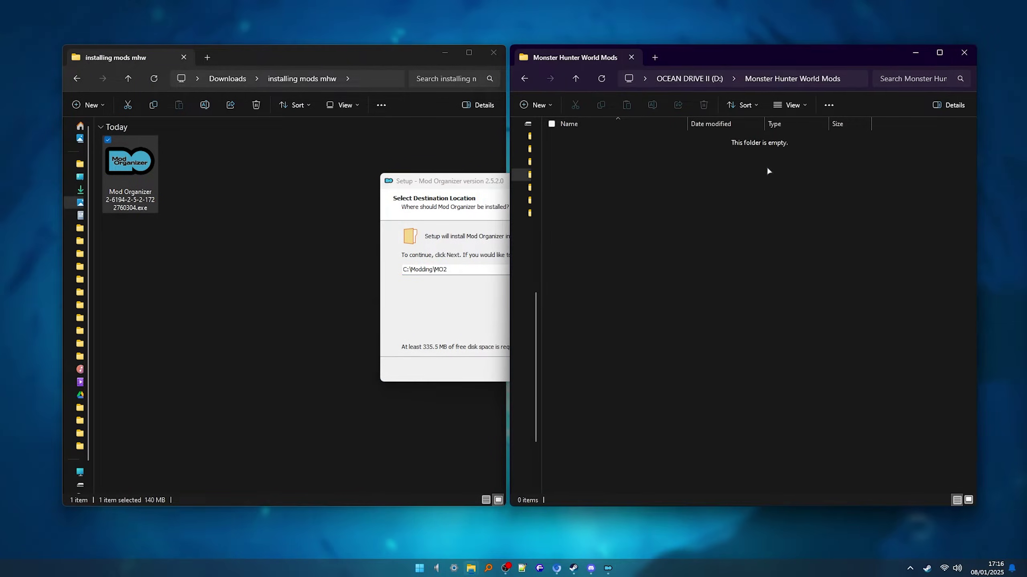
{"action": "left_click", "coordinate": [851, 76]}
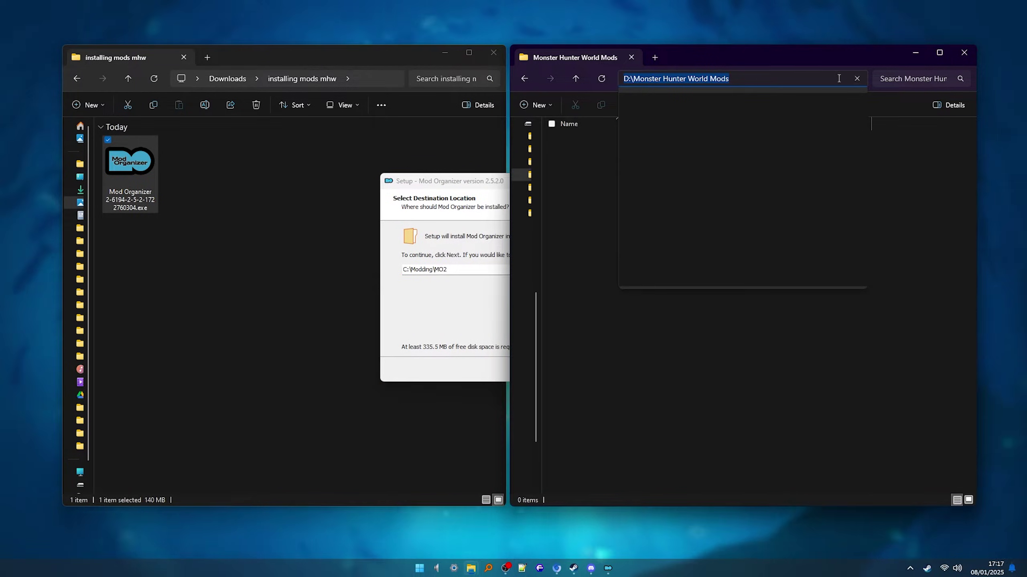
{"action": "left_click_drag", "start_coordinate": [448, 270], "coordinate": [425, 269]}
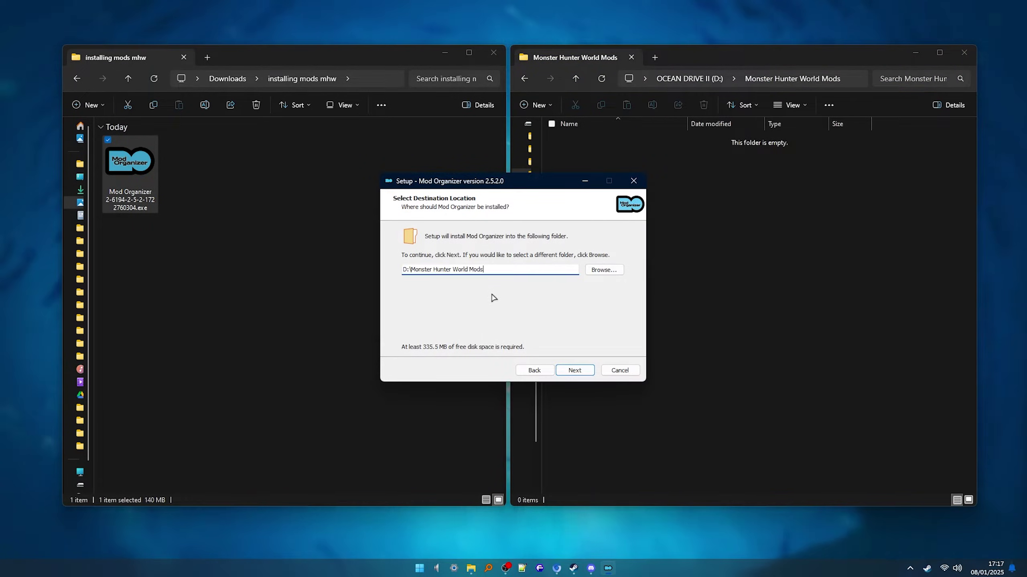
Install Mod Organizer as a Recommended Install without a desktop shortcut, then finish setup and launch it
{"action": "left_click", "coordinate": [574, 370]}
{"action": "left_click", "coordinate": [574, 370]}
{"action": "left_click", "coordinate": [573, 370]}
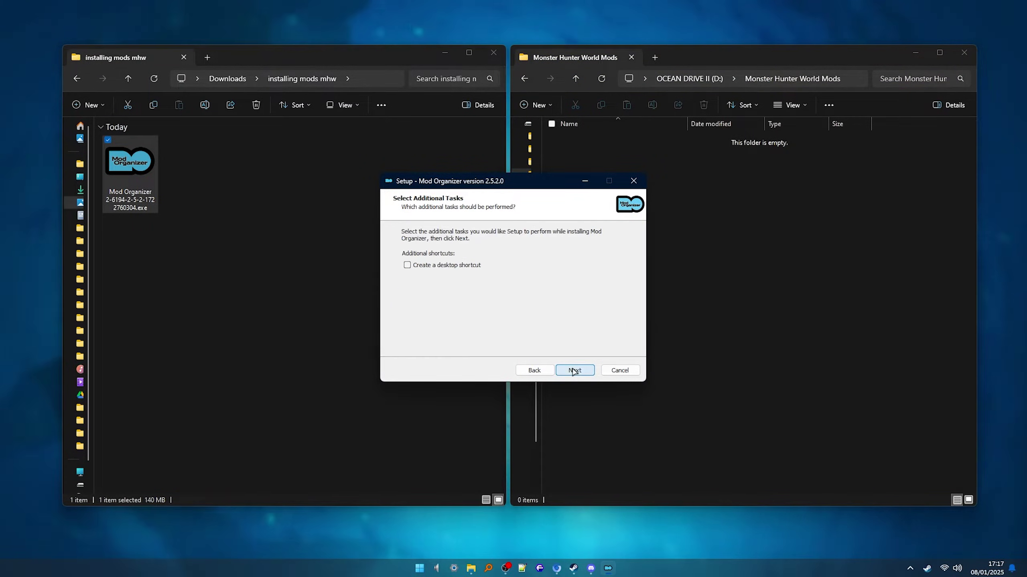
{"action": "left_click", "coordinate": [573, 370]}
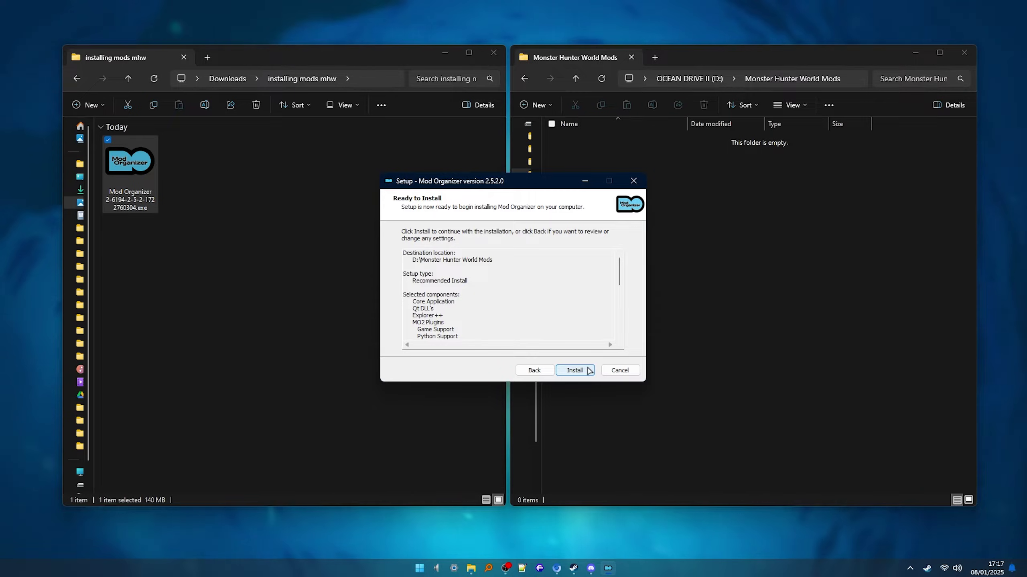
{"action": "left_click", "coordinate": [575, 370]}
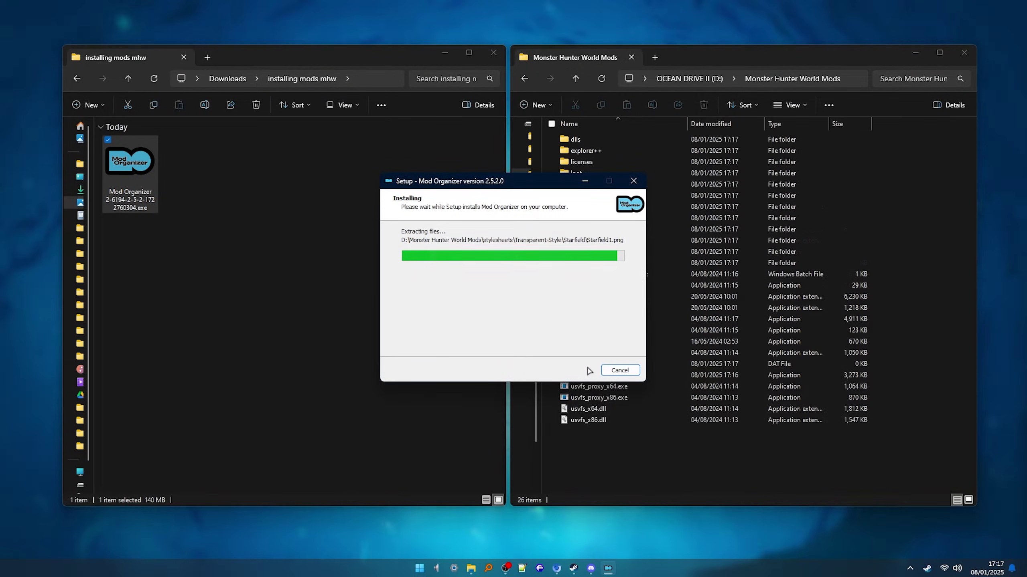
{"action": "left_click", "coordinate": [588, 370]}
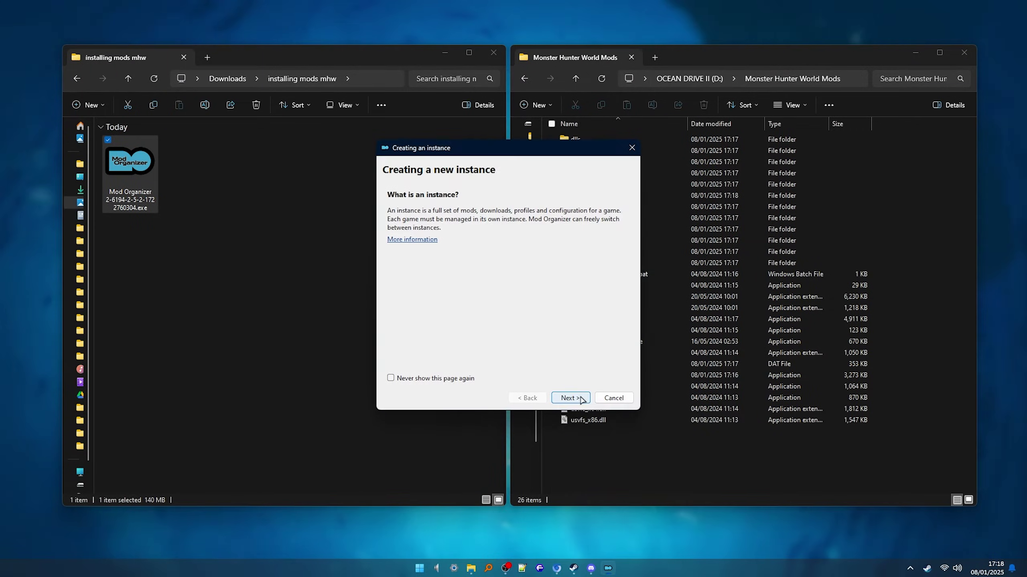
Create a portable instance for Monster Hunter: World with the default profile settings, and import the Nexus categories
{"action": "left_click", "coordinate": [580, 399]}
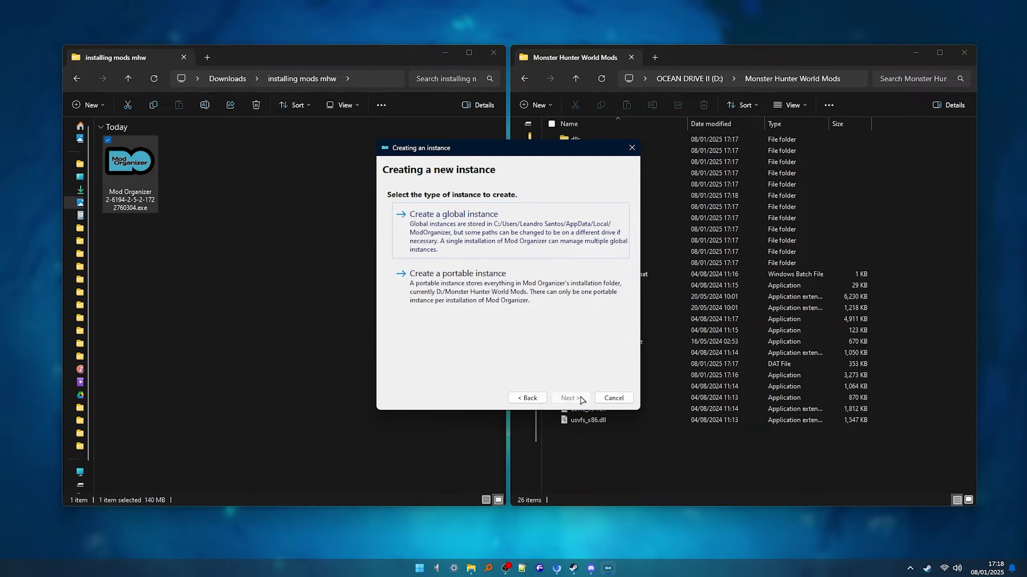
{"action": "left_click", "coordinate": [482, 283]}
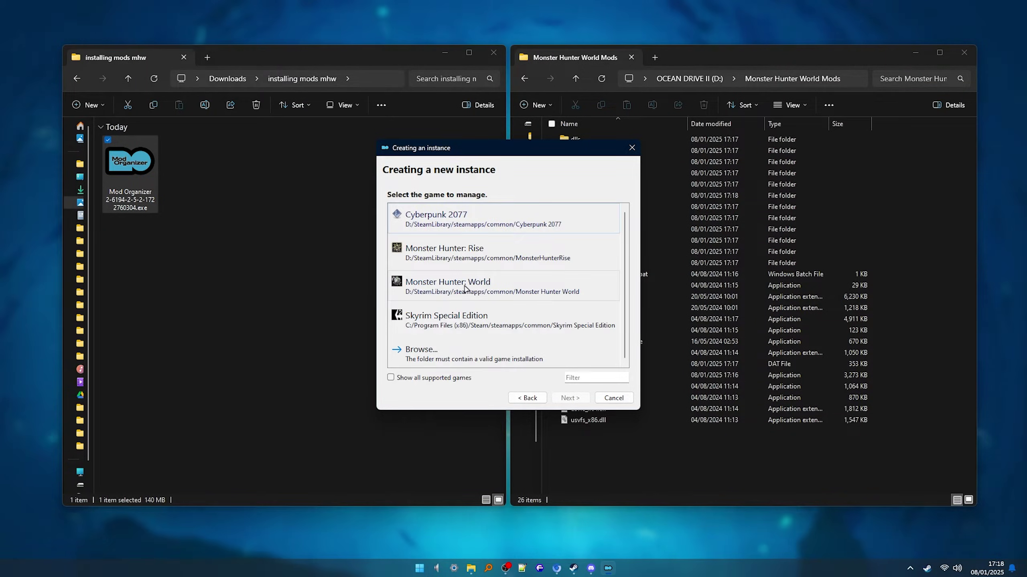
{"action": "left_click", "coordinate": [474, 287]}
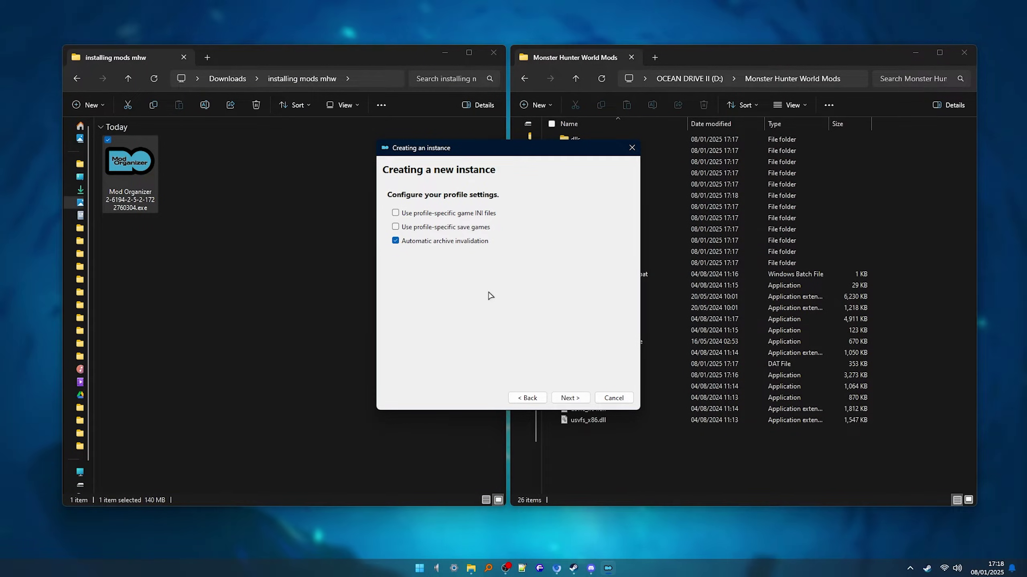
{"action": "left_click", "coordinate": [568, 398]}
{"action": "left_click", "coordinate": [571, 398]}
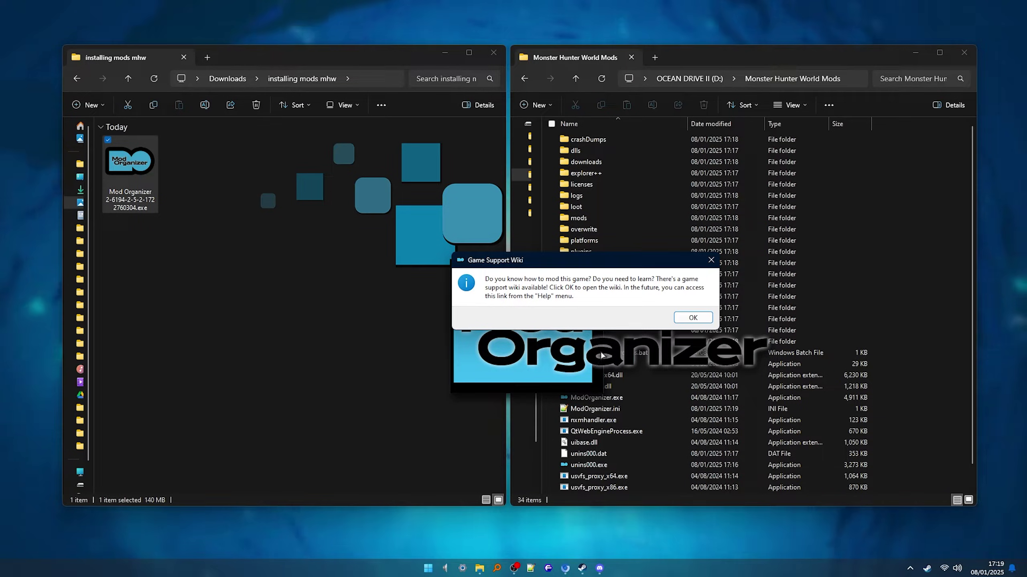
{"action": "left_click", "coordinate": [692, 318]}
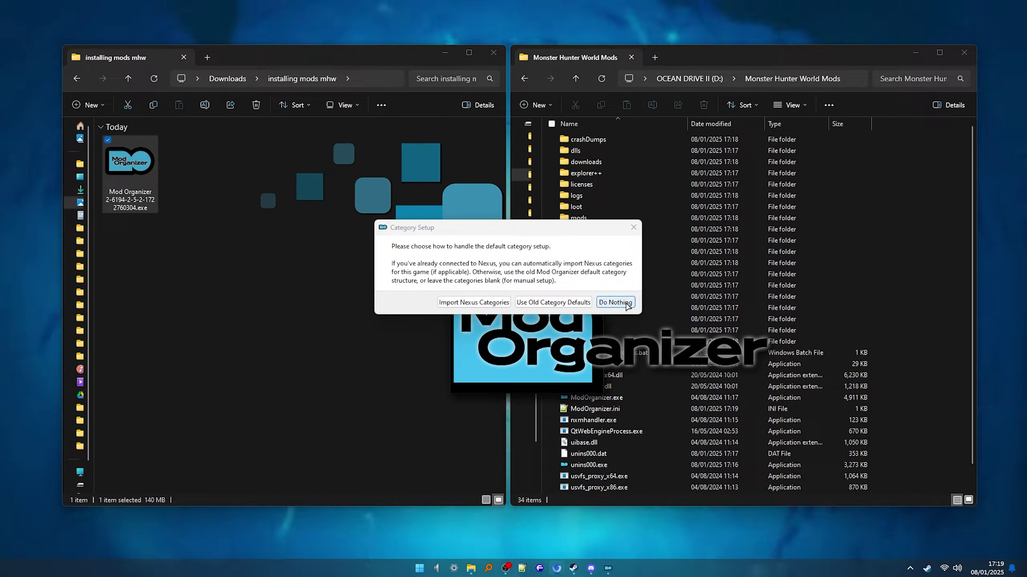
{"action": "left_click", "coordinate": [493, 306]}
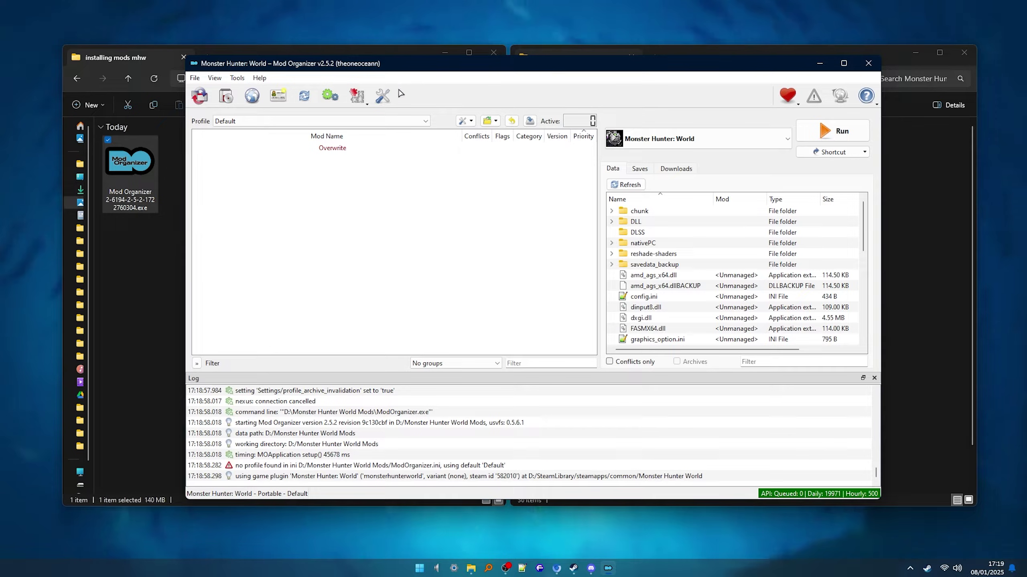
Change Mod Organizer's theme style to a dark one with purple accents and save the settings
{"action": "left_click", "coordinate": [384, 96]}
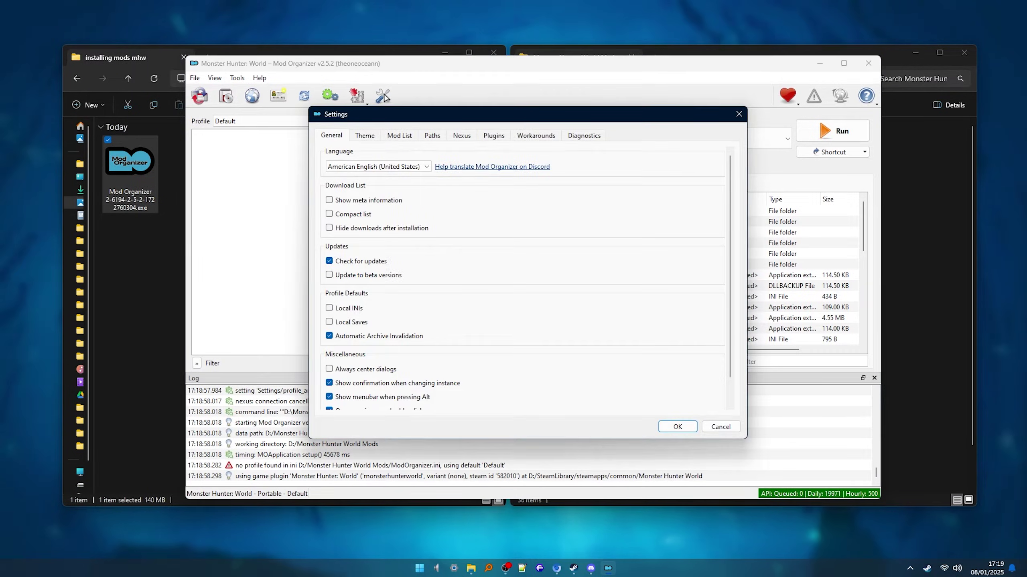
{"action": "left_click", "coordinate": [368, 136]}
{"action": "left_click", "coordinate": [404, 166]}
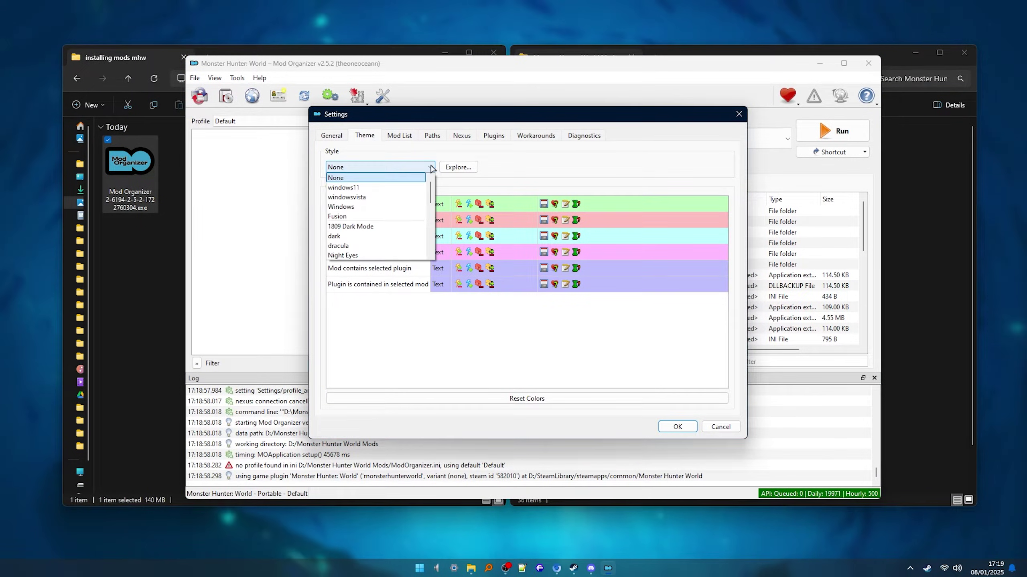
{"action": "scroll", "coordinate": [404, 211], "scroll_direction": "down", "scroll_amount": 3}
{"action": "left_click", "coordinate": [412, 238]}
{"action": "left_click", "coordinate": [677, 427]}
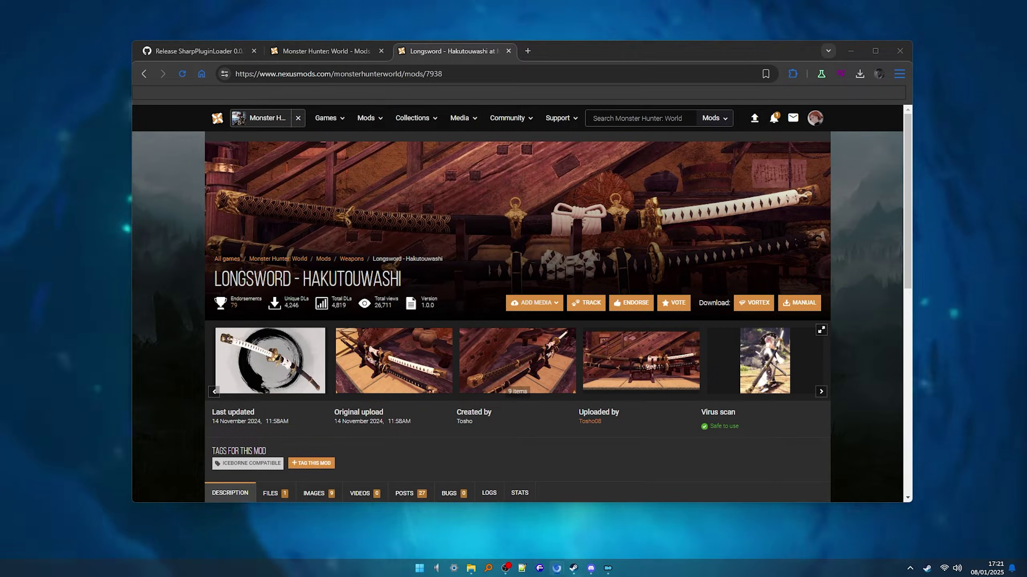
Download the Longsword - Hakutouwashi mod from Nexus Mods through the mod manager and show Mod Organizer's download list
{"action": "left_click_drag", "start_coordinate": [213, 279], "coordinate": [417, 278]}
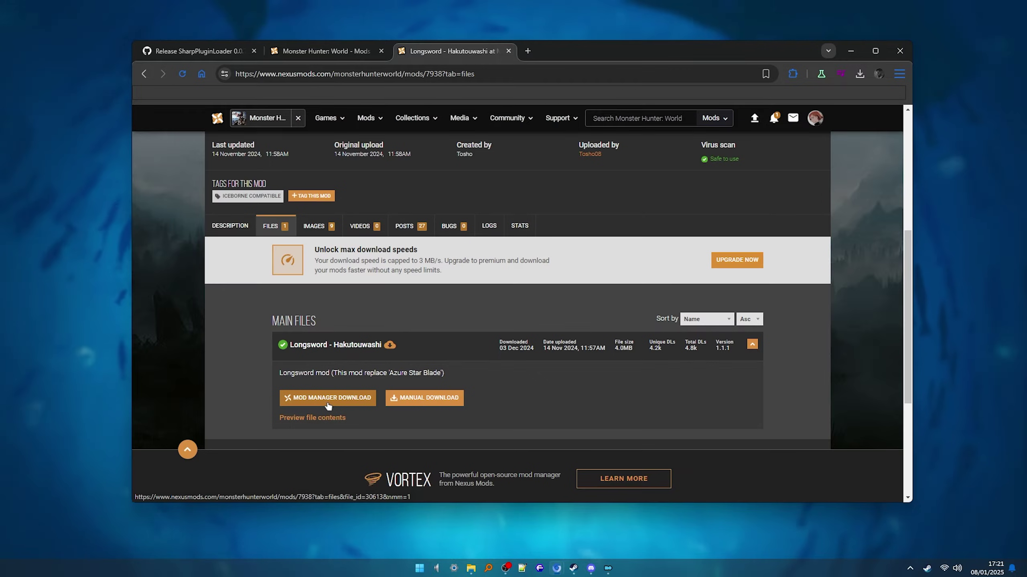
{"action": "left_click", "coordinate": [328, 405]}
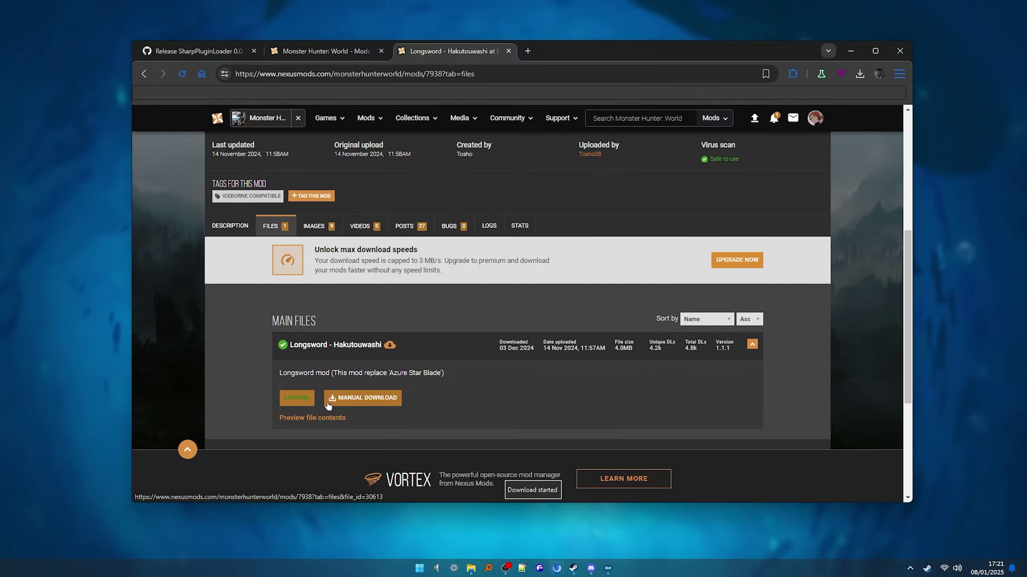
{"action": "left_click", "coordinate": [607, 568]}
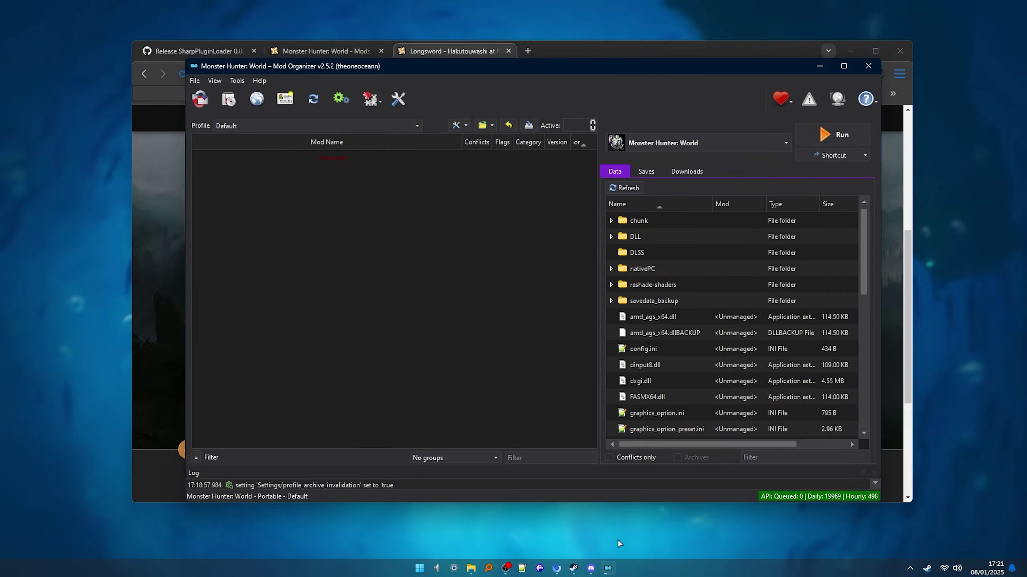
{"action": "left_click", "coordinate": [687, 172]}
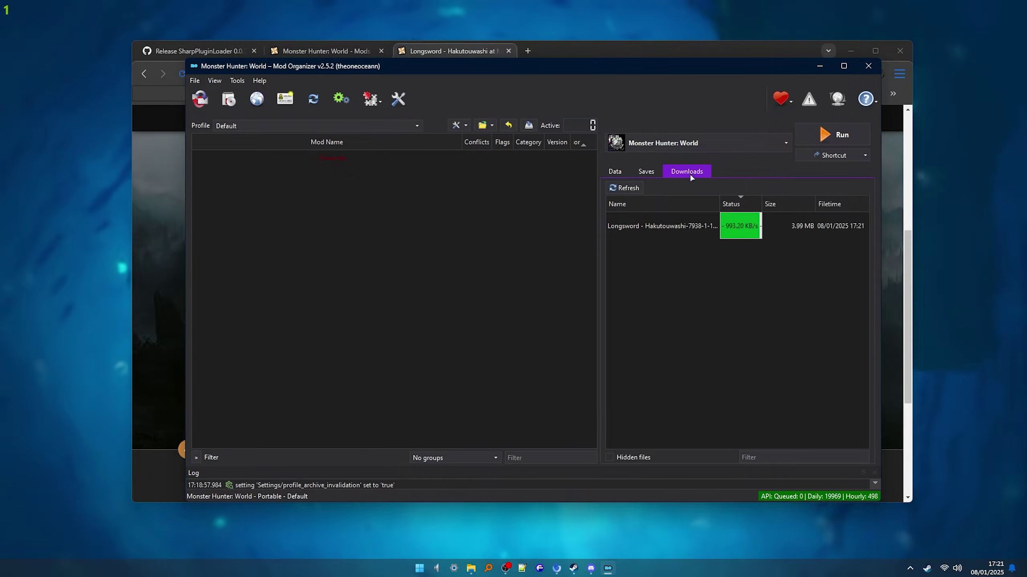
Install the downloaded Longsword - Hakutouwashi mod under its suggested name with the nativePC folder included
{"action": "double_click", "coordinate": [738, 226]}
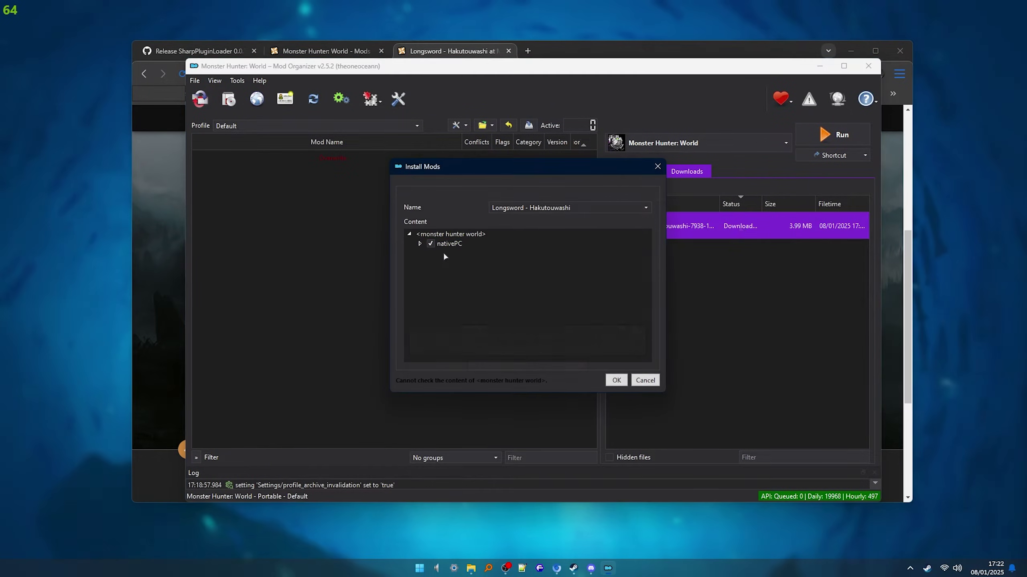
{"action": "left_click", "coordinate": [437, 245]}
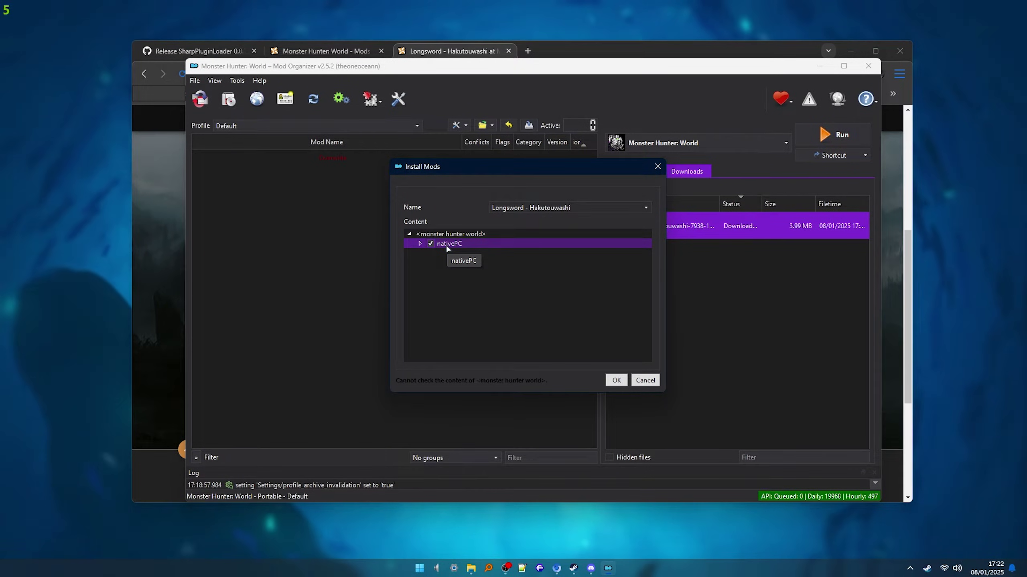
{"action": "left_click", "coordinate": [616, 380]}
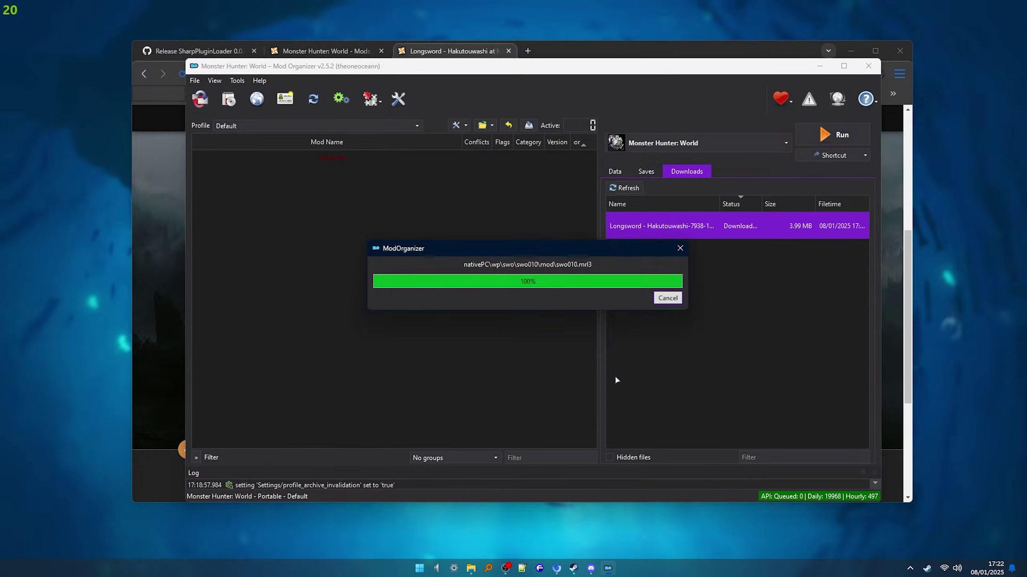
Set the "not the correct path" folder as the <monster hunter world> directory in the Longsword - Hakutouwashi install content and accept it
{"action": "left_click", "coordinate": [279, 160]}
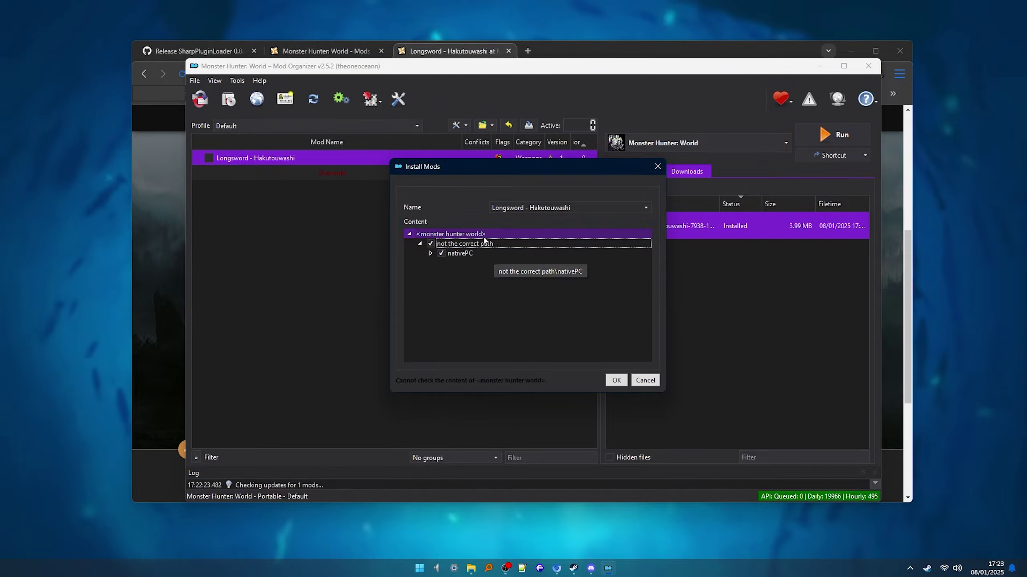
{"action": "right_click", "coordinate": [486, 245]}
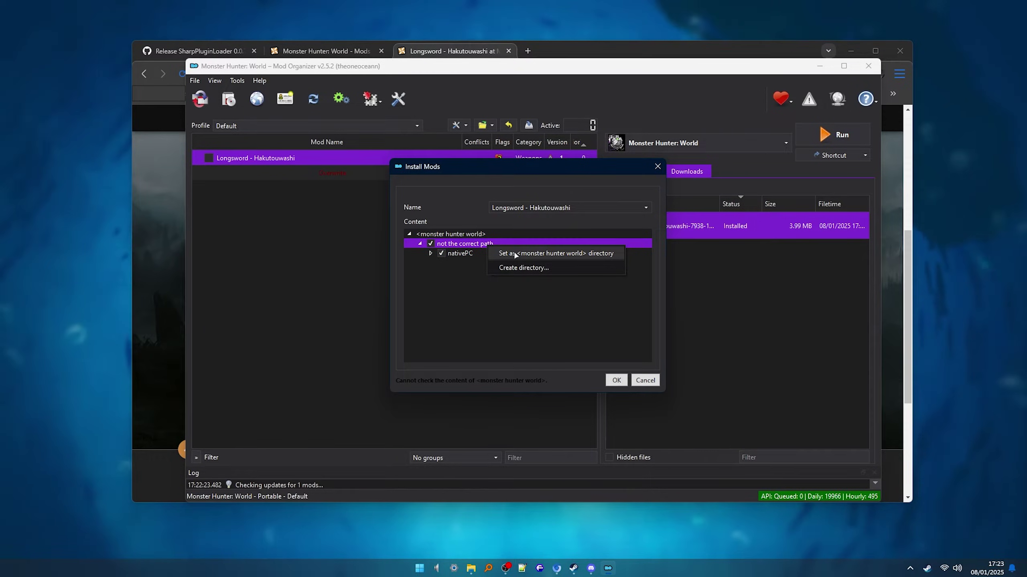
{"action": "left_click", "coordinate": [516, 254]}
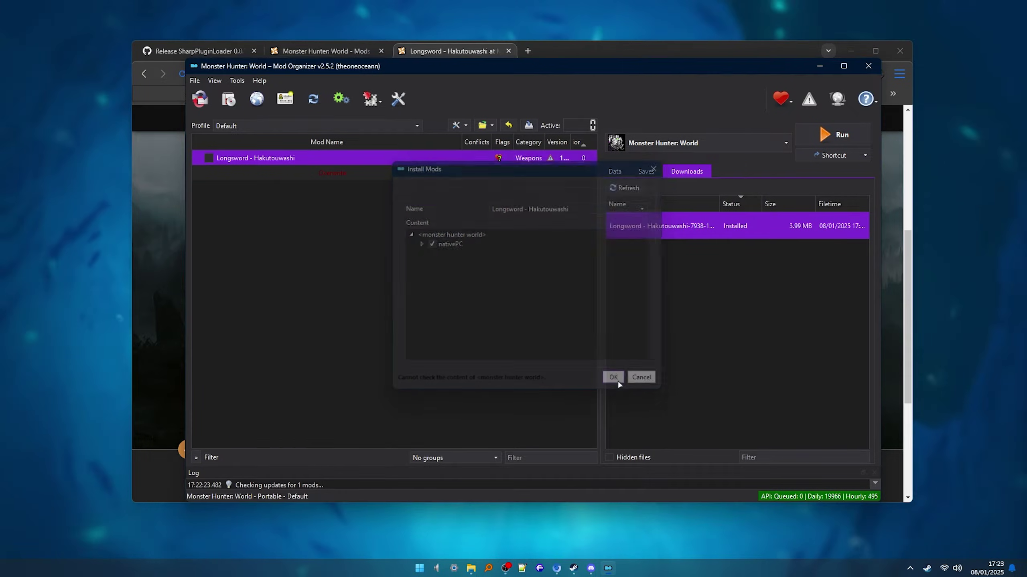
Examine the mod's folder structure through nativePC, wp and swo in the install content, and leave the installer
{"action": "left_click", "coordinate": [438, 234]}
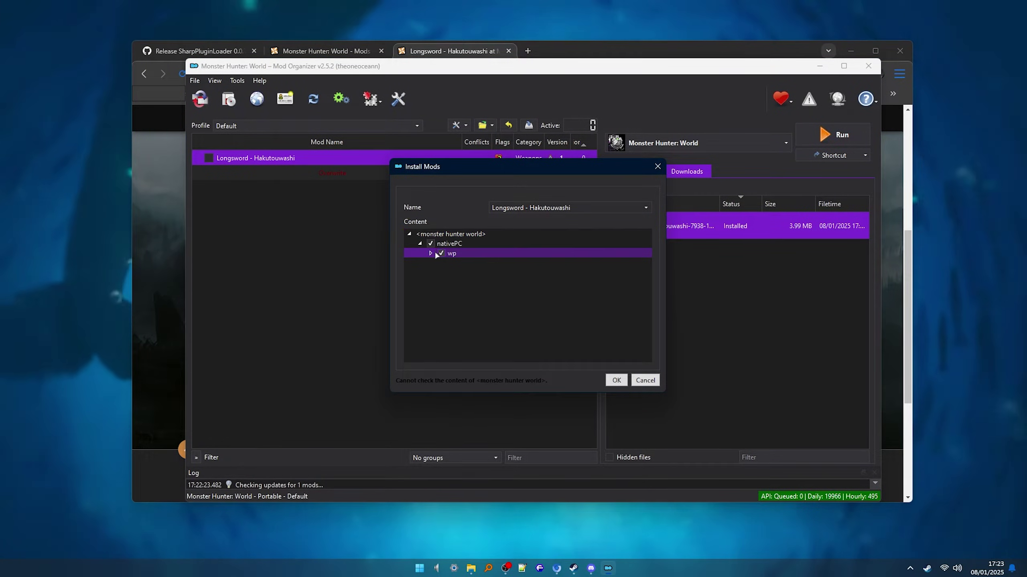
{"action": "left_click", "coordinate": [430, 253]}
{"action": "left_click", "coordinate": [441, 263]}
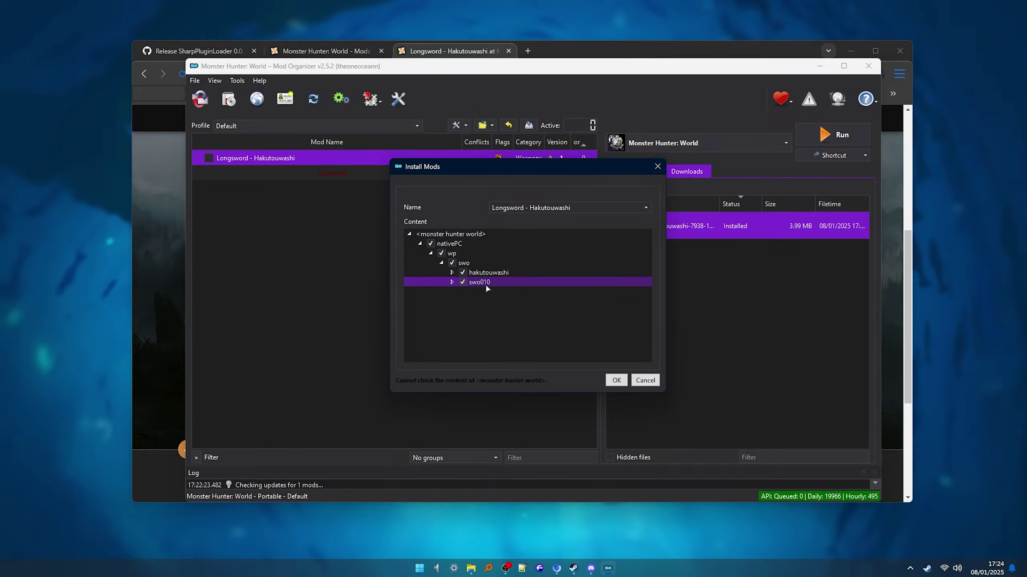
{"action": "key", "text": "Escape"}
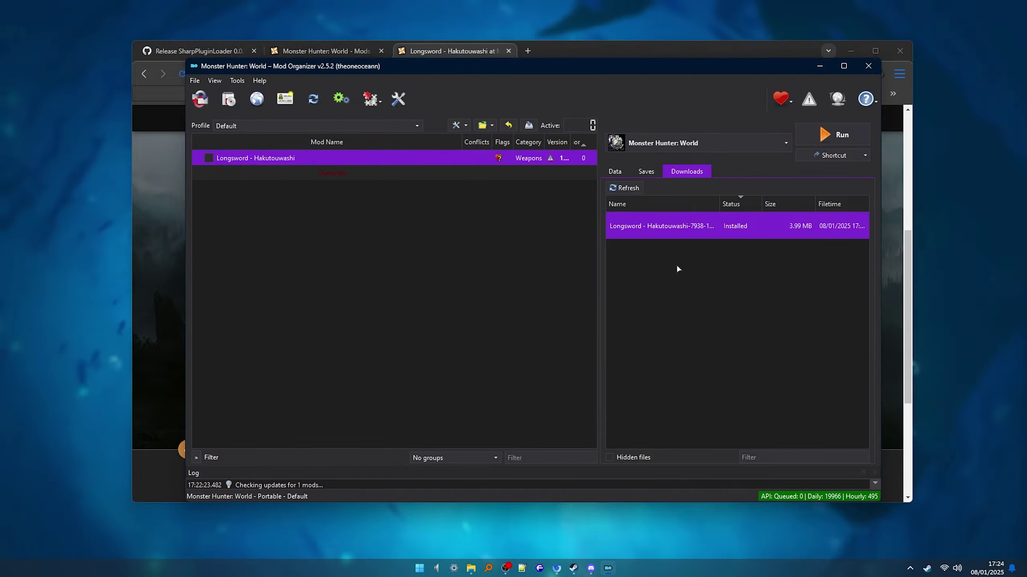
Delete the installed Longsword - Hakutouwashi archive from Mod Organizer's download list
{"action": "right_click", "coordinate": [698, 228]}
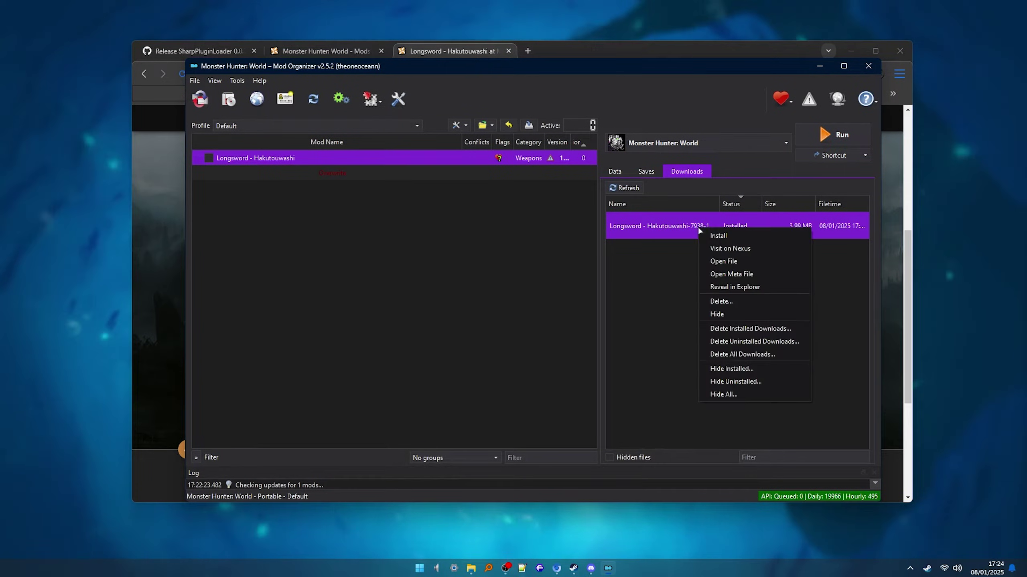
{"action": "left_click", "coordinate": [723, 302]}
{"action": "left_click", "coordinate": [590, 296]}
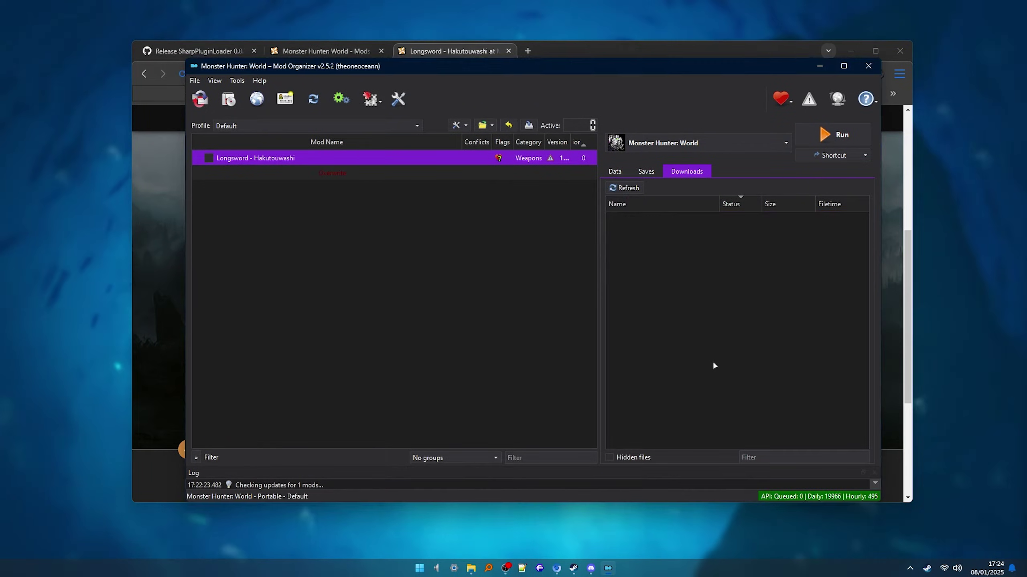
Enable the Longsword - Hakutouwashi mod in the mod list and run Monster Hunter: World
{"action": "left_click", "coordinate": [209, 158]}
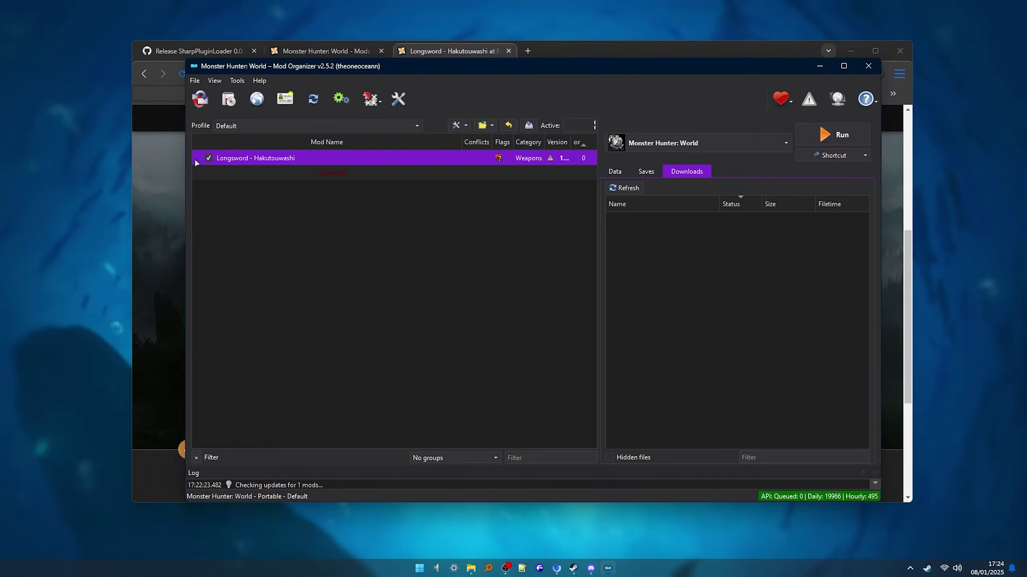
{"action": "left_click", "coordinate": [218, 183]}
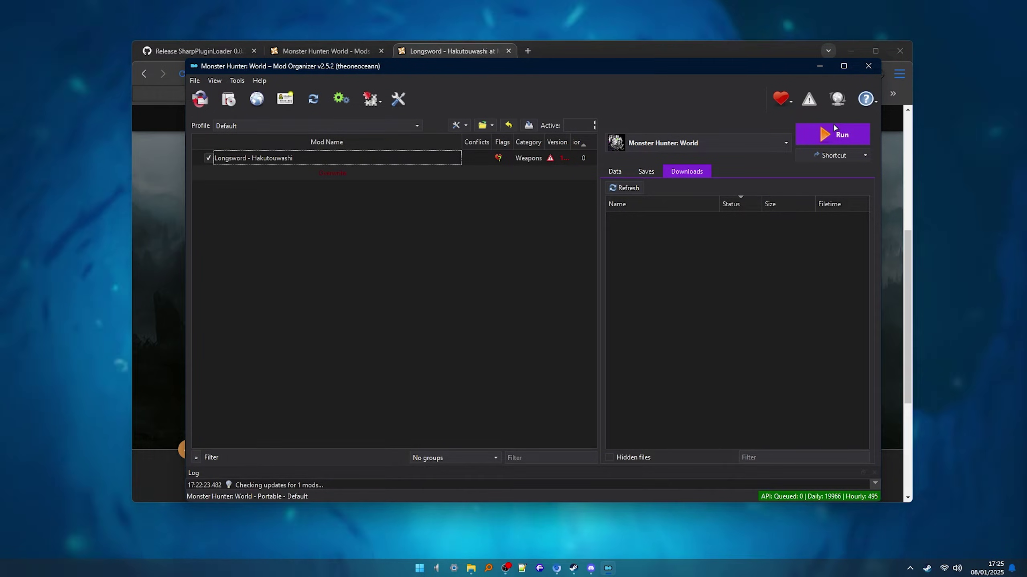
{"action": "left_click", "coordinate": [834, 155]}
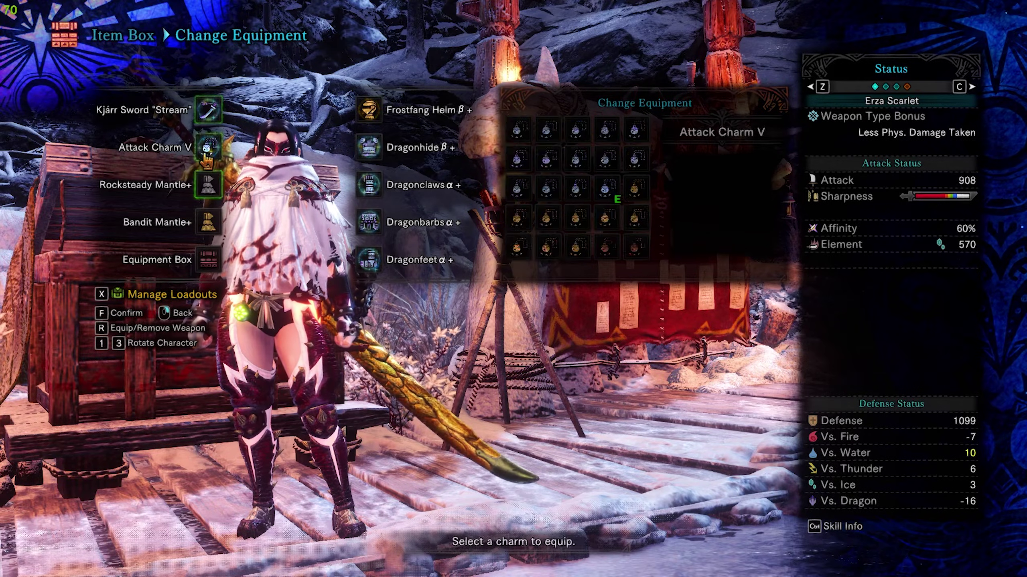
Equip a longsword from the in-game item box's weapon list and check the modded weapon on the character
{"action": "left_click", "coordinate": [208, 109]}
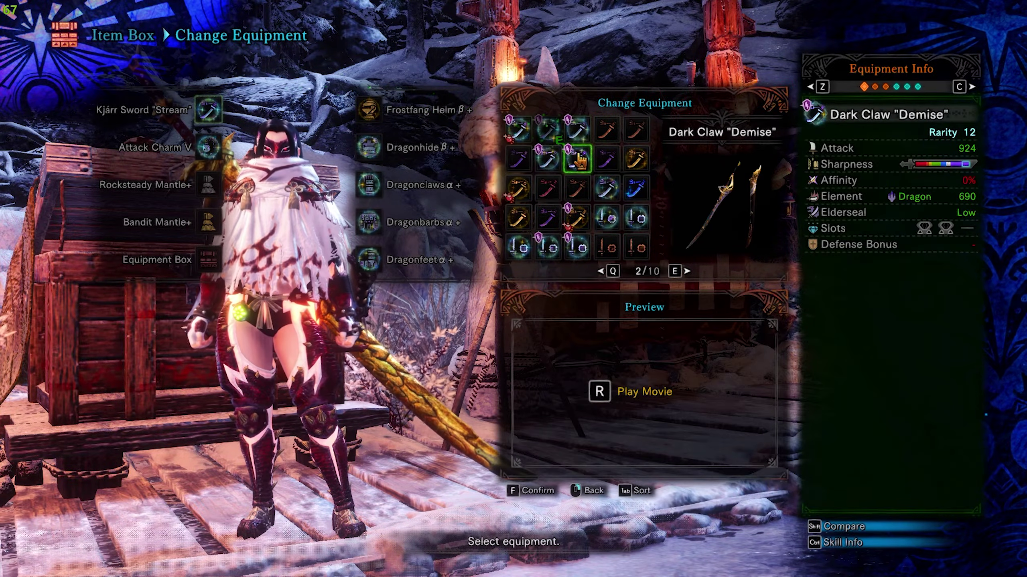
{"action": "left_click", "coordinate": [606, 159]}
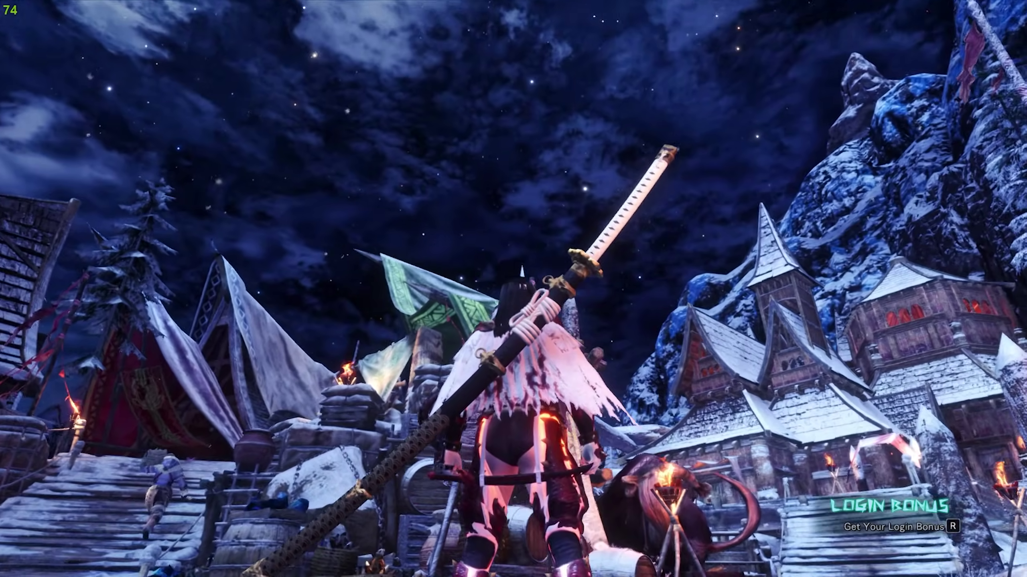
{"action": "key", "text": "w"}
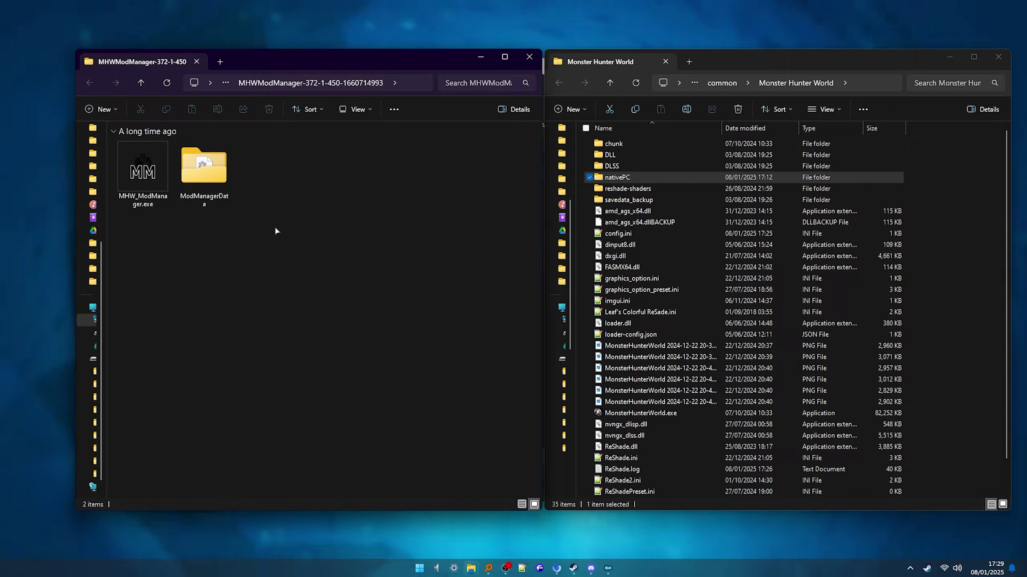
Open the ModsCache folder inside the old mod manager's ModManagerData folder and look through its mod archives
{"action": "left_click_drag", "start_coordinate": [222, 199], "coordinate": [226, 194]}
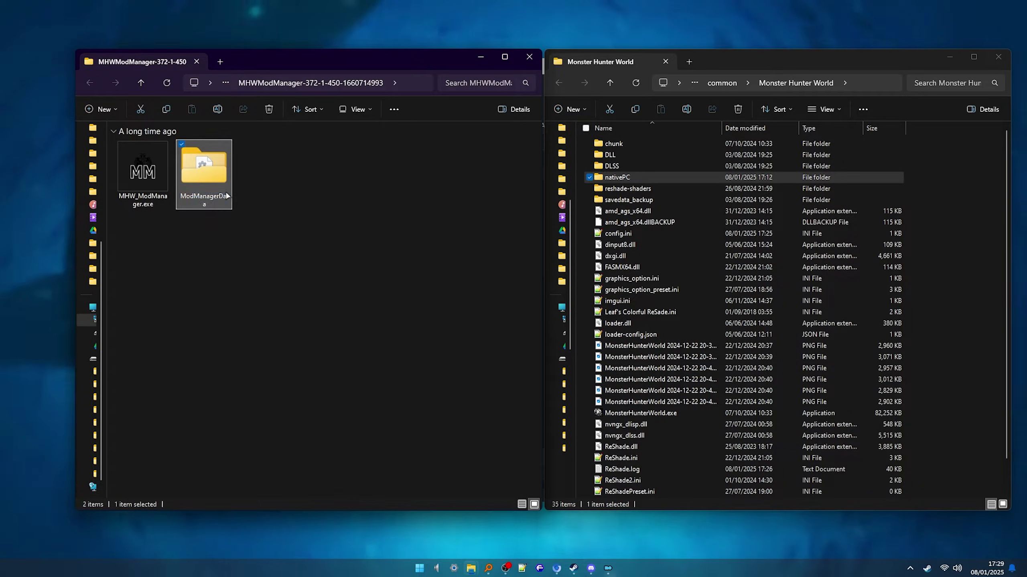
{"action": "double_click", "coordinate": [213, 169]}
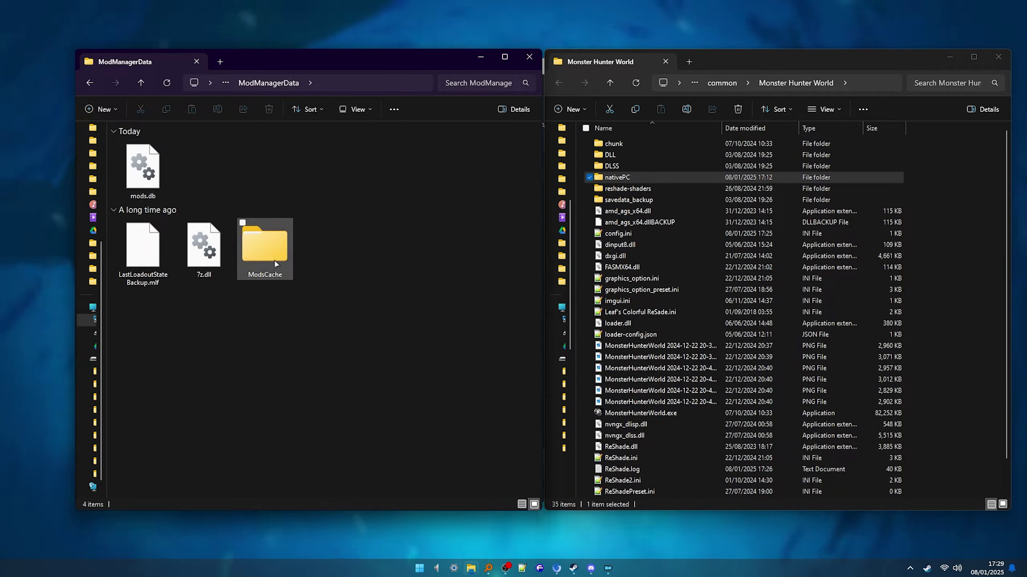
{"action": "double_click", "coordinate": [279, 245]}
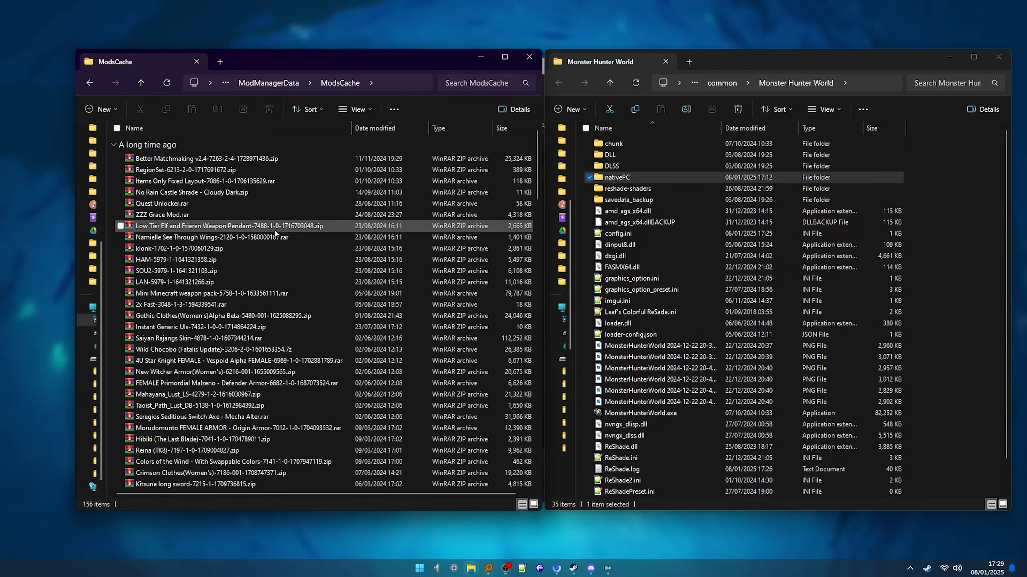
{"action": "scroll", "coordinate": [275, 228], "scroll_direction": "down", "scroll_amount": 20}
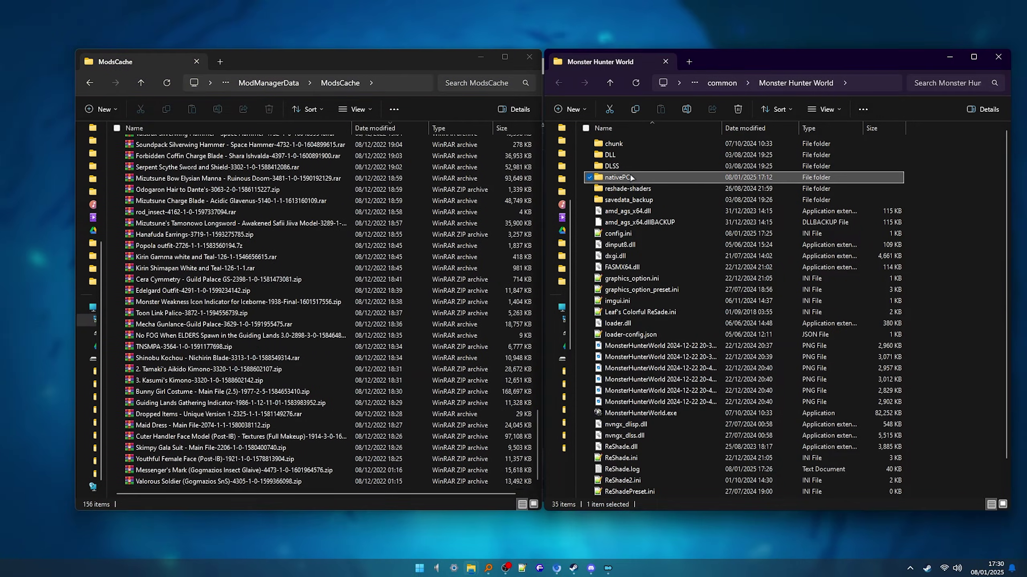
Return from ModsCache to the ModManagerData folder and select the mods.db file
{"action": "left_click", "coordinate": [734, 114]}
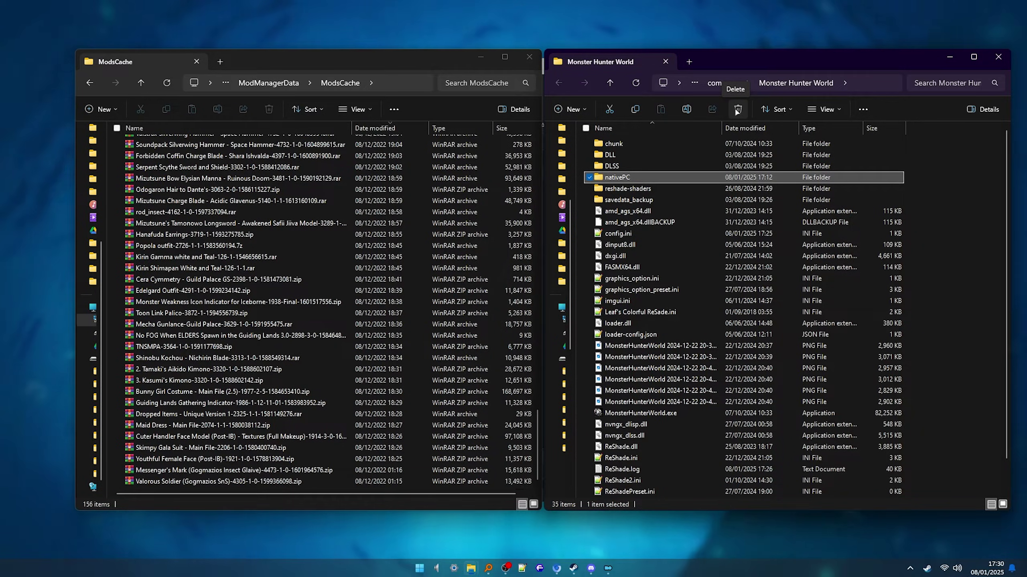
{"action": "left_click", "coordinate": [279, 86]}
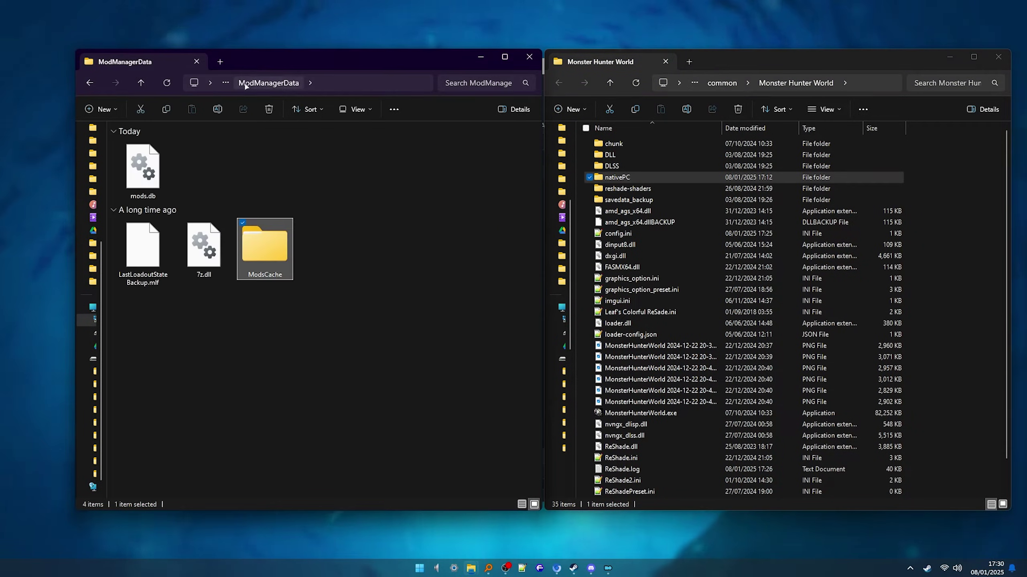
{"action": "key", "text": "alt+Left"}
{"action": "key", "text": "alt+Left"}
{"action": "key", "text": "alt+Left"}
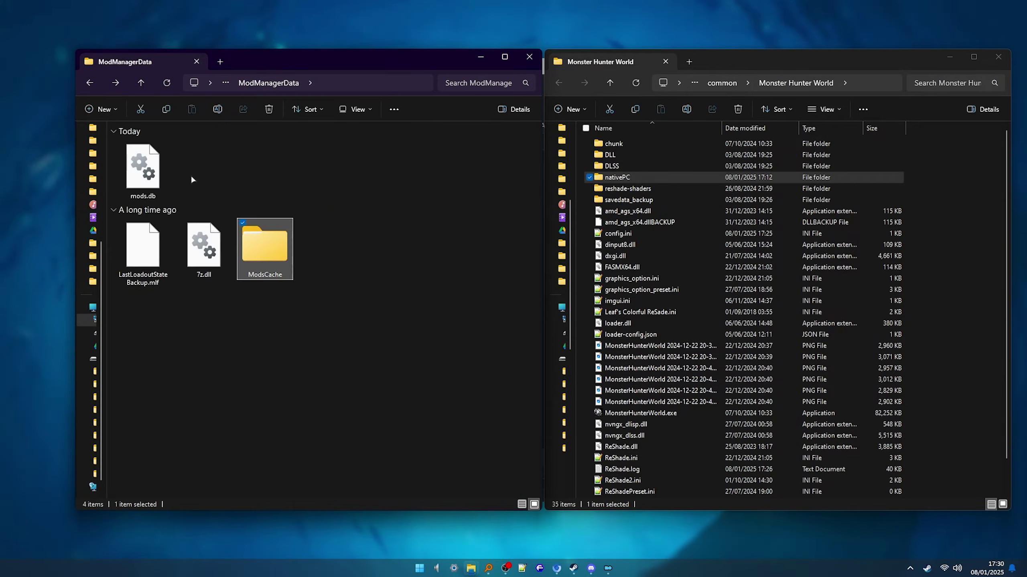
{"action": "left_click", "coordinate": [150, 170]}
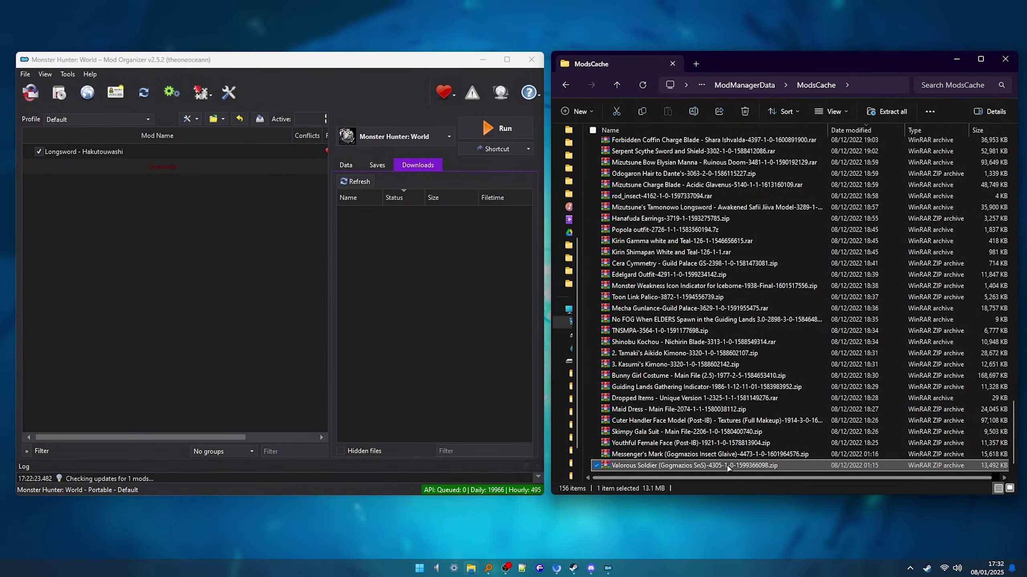
Select all mod archives in the ModsCache folder and add them to Mod Organizer's download list
{"action": "scroll", "coordinate": [1014, 463], "scroll_direction": "up", "scroll_amount": 20}
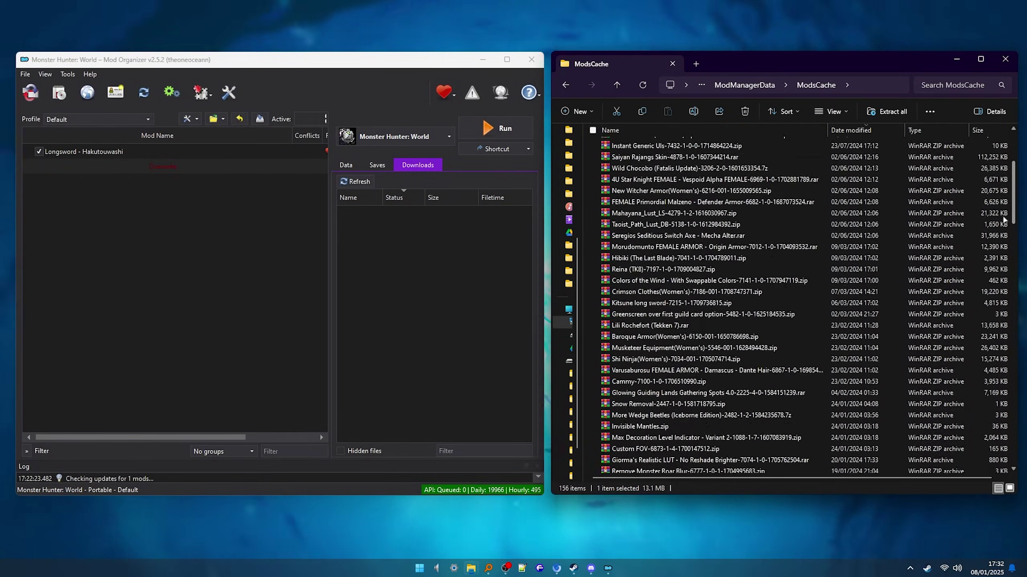
{"action": "key", "text": "ctrl+a"}
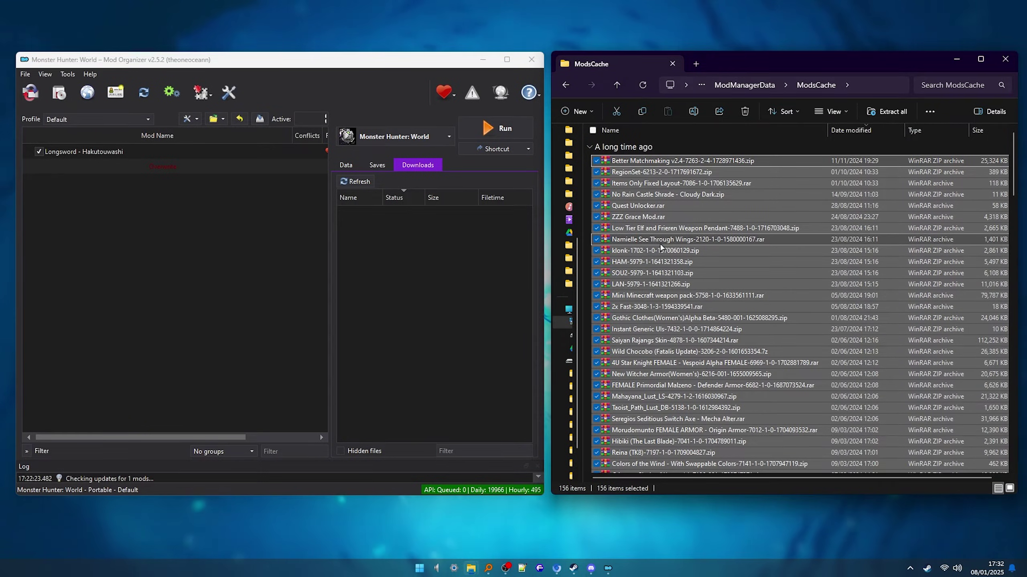
{"action": "left_click_drag", "start_coordinate": [687, 239], "coordinate": [433, 261]}
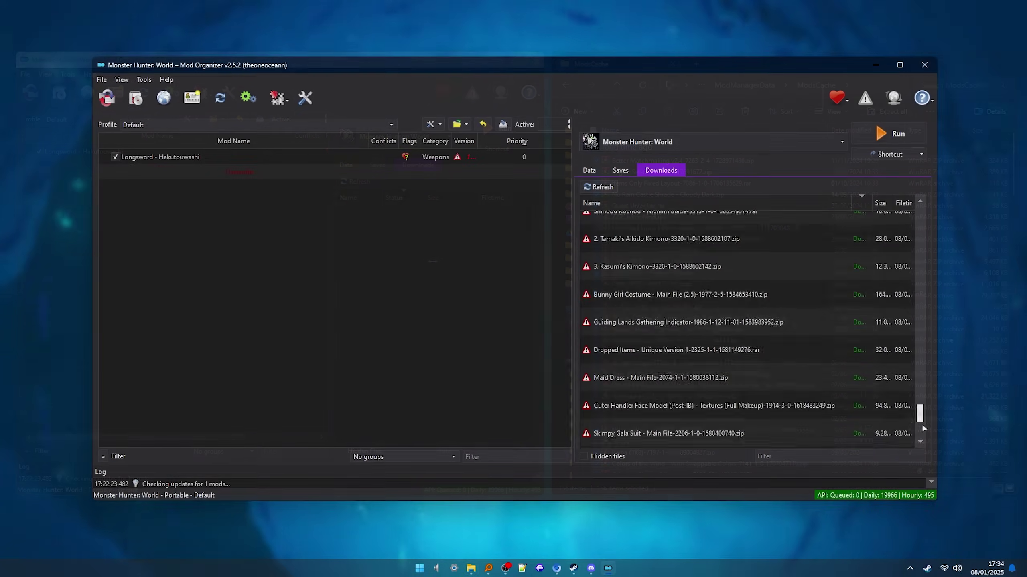
Install the Low Tier Elf and Frieren Weapon Pendant and Messenger's Mark (Gogmazios Insect Glaive) mods from the download list
{"action": "scroll", "coordinate": [748, 323], "scroll_direction": "down", "scroll_amount": 10}
{"action": "double_click", "coordinate": [687, 435]}
{"action": "key", "text": "Return"}
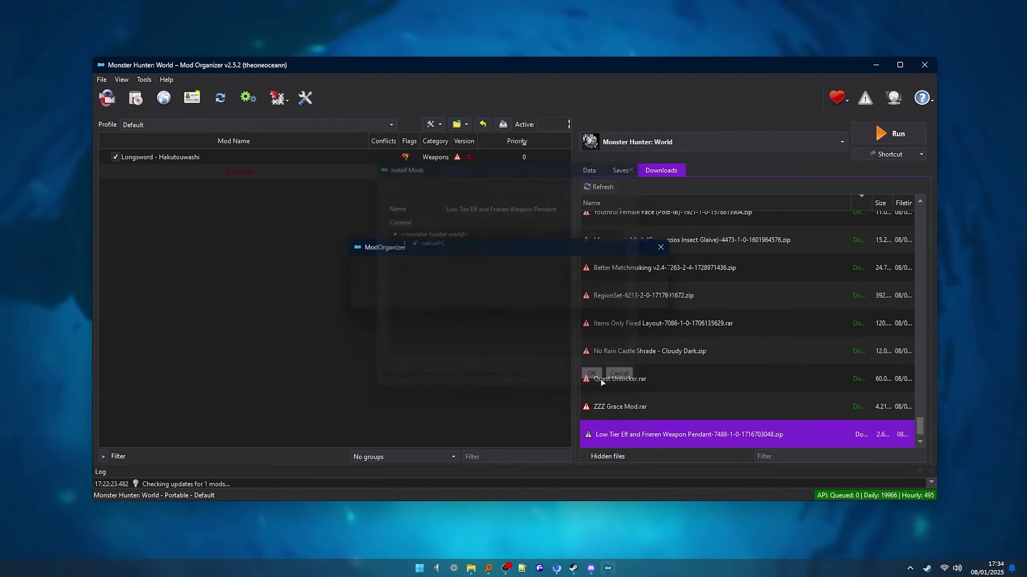
{"action": "left_click_drag", "start_coordinate": [823, 205], "coordinate": [791, 205]}
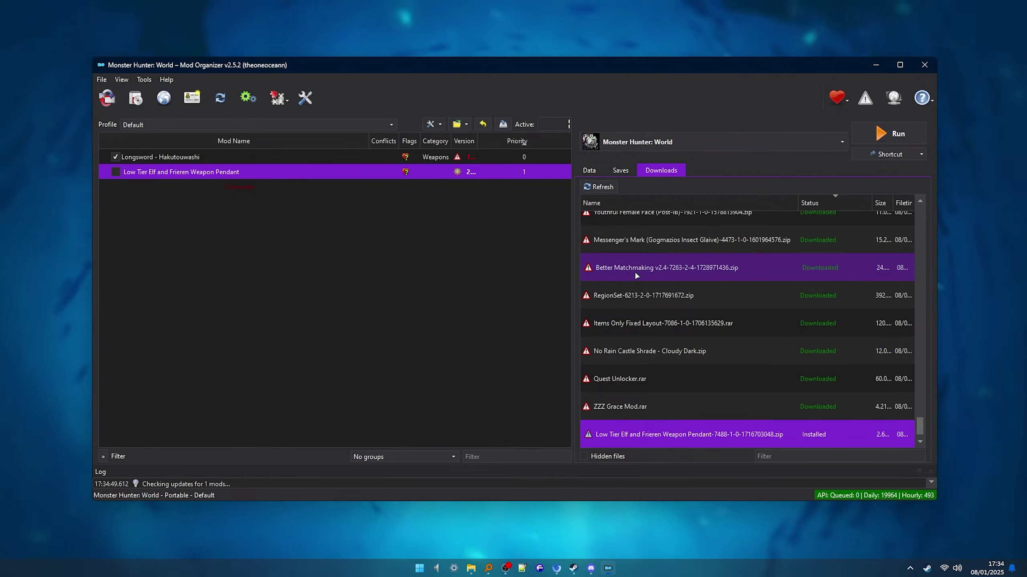
{"action": "double_click", "coordinate": [687, 240]}
{"action": "key", "text": "Return"}
Create a separator named Weapons and move the Messenger's Mark and Longsword - Hakutouwashi mods beneath it
{"action": "right_click", "coordinate": [248, 276]}
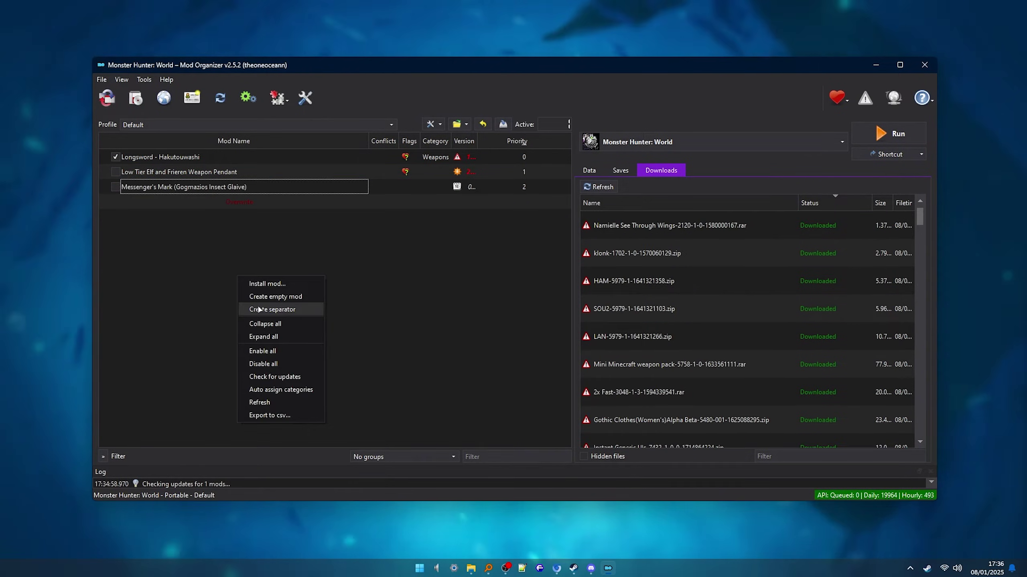
{"action": "left_click", "coordinate": [311, 307]}
{"action": "type", "text": "Weapons"}
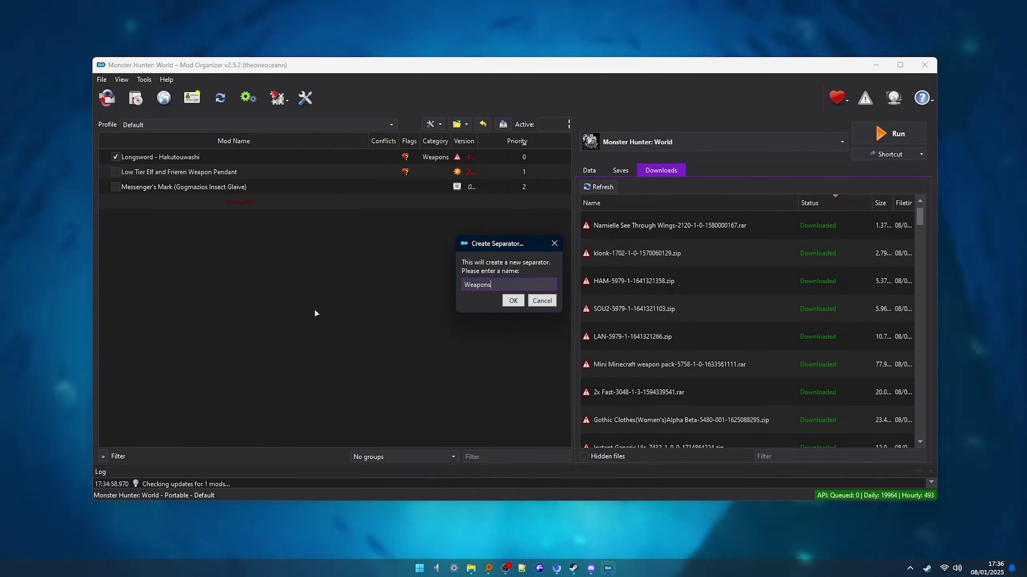
{"action": "key", "text": "Return"}
{"action": "left_click_drag", "start_coordinate": [184, 187], "coordinate": [218, 208]}
{"action": "left_click_drag", "start_coordinate": [170, 157], "coordinate": [212, 198]}
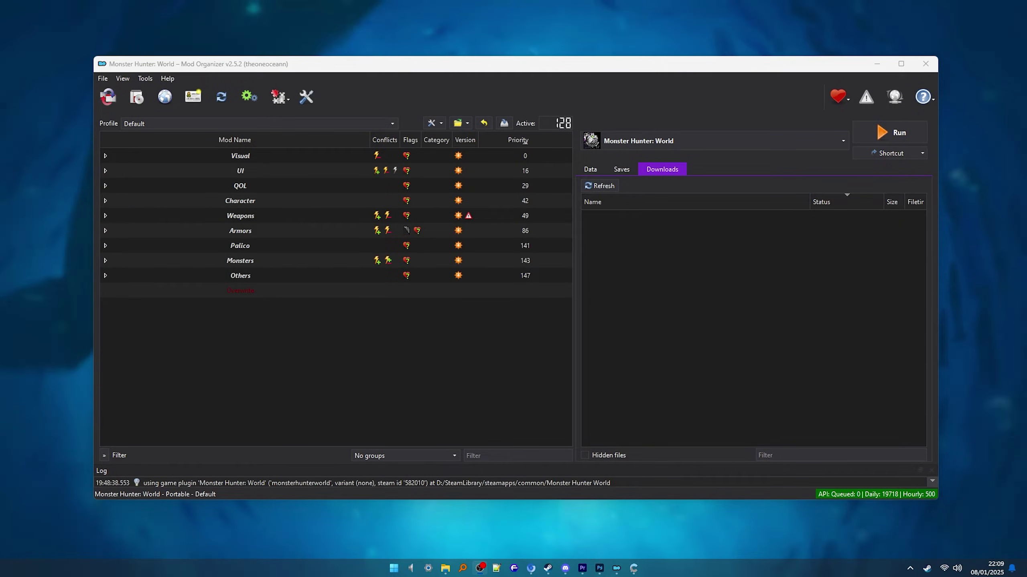
Look over the mod list's category separators, from Visual, UI and QOL down to Monsters and Others
{"action": "left_click", "coordinate": [298, 153]}
{"action": "left_click", "coordinate": [289, 172]}
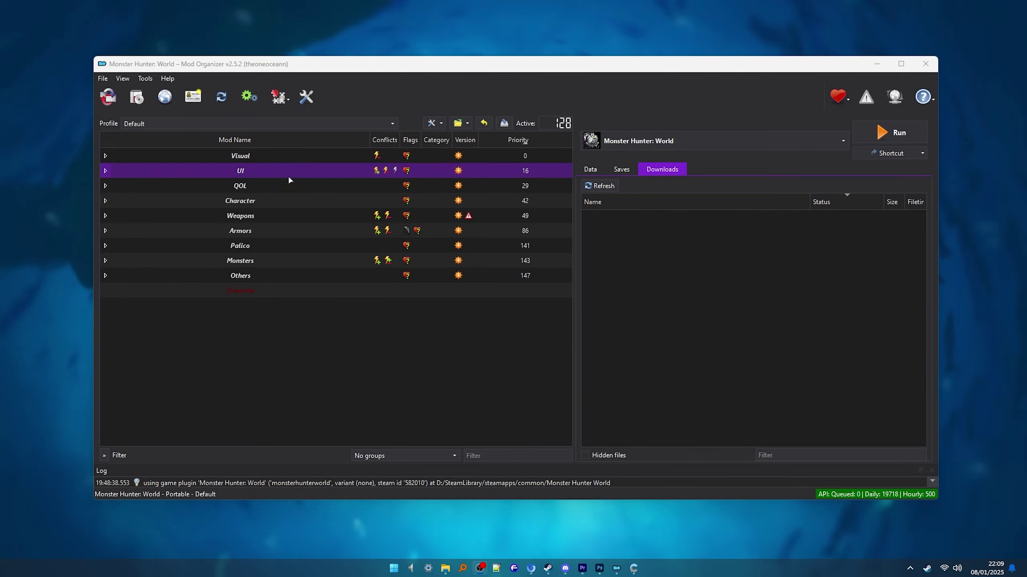
{"action": "left_click", "coordinate": [275, 202]}
{"action": "left_click", "coordinate": [258, 245]}
{"action": "left_click", "coordinate": [255, 275]}
{"action": "left_click", "coordinate": [252, 259]}
{"action": "left_click", "coordinate": [256, 201]}
{"action": "left_click", "coordinate": [258, 156]}
{"action": "left_click", "coordinate": [260, 171]}
{"action": "left_click", "coordinate": [261, 233]}
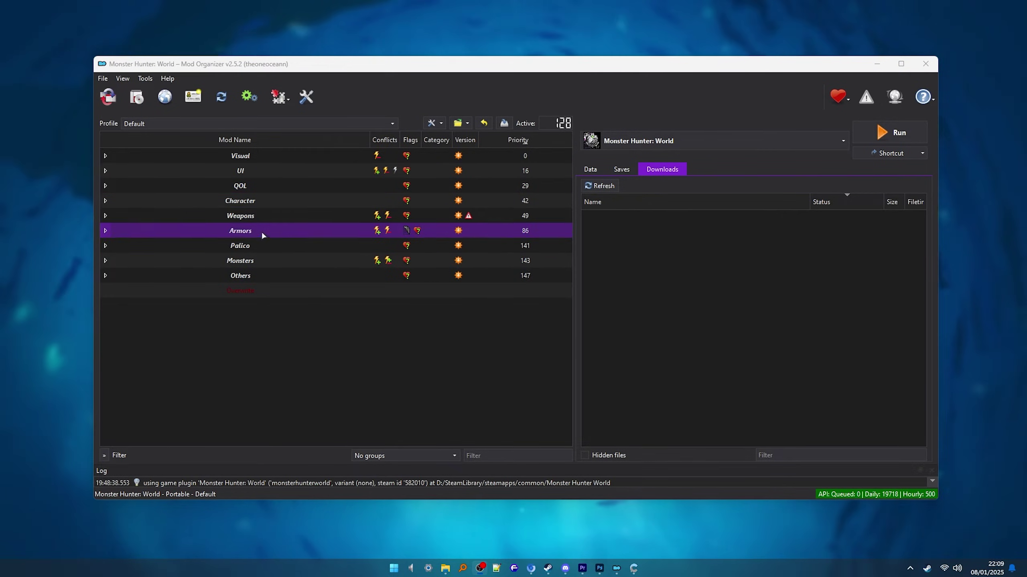
{"action": "left_click", "coordinate": [265, 276]}
{"action": "left_click", "coordinate": [270, 246]}
{"action": "left_click", "coordinate": [275, 185]}
{"action": "left_click", "coordinate": [281, 171]}
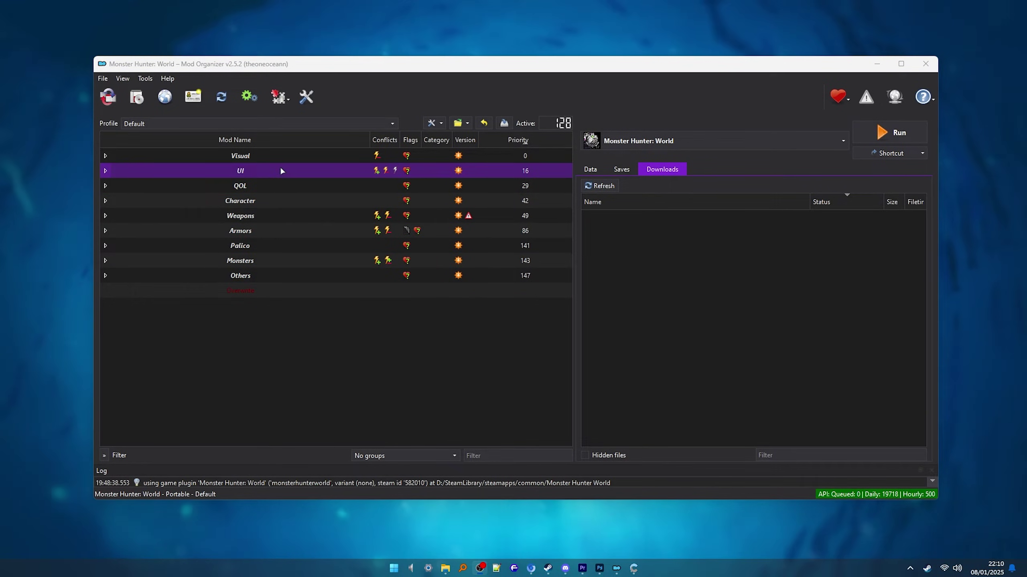
{"action": "left_click", "coordinate": [369, 336]}
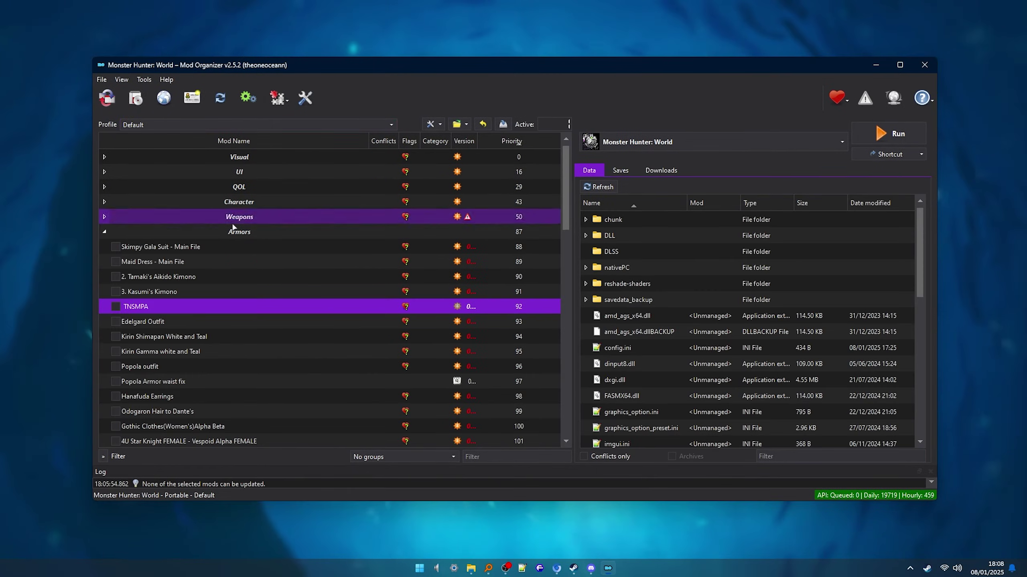
Visit the TNSMPA mod's Nexus page and show its files section
{"action": "left_click", "coordinate": [155, 307]}
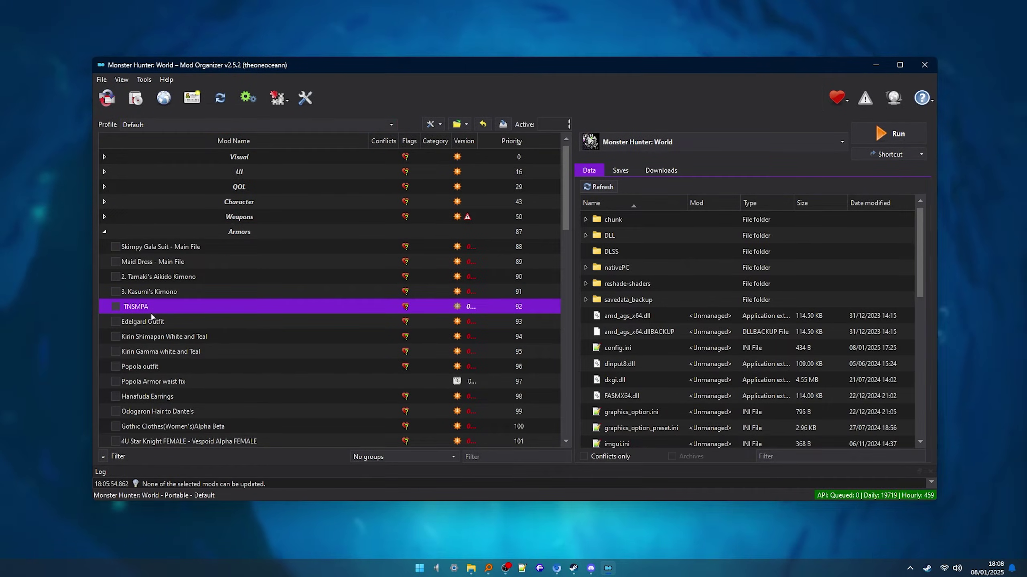
{"action": "right_click", "coordinate": [157, 307]}
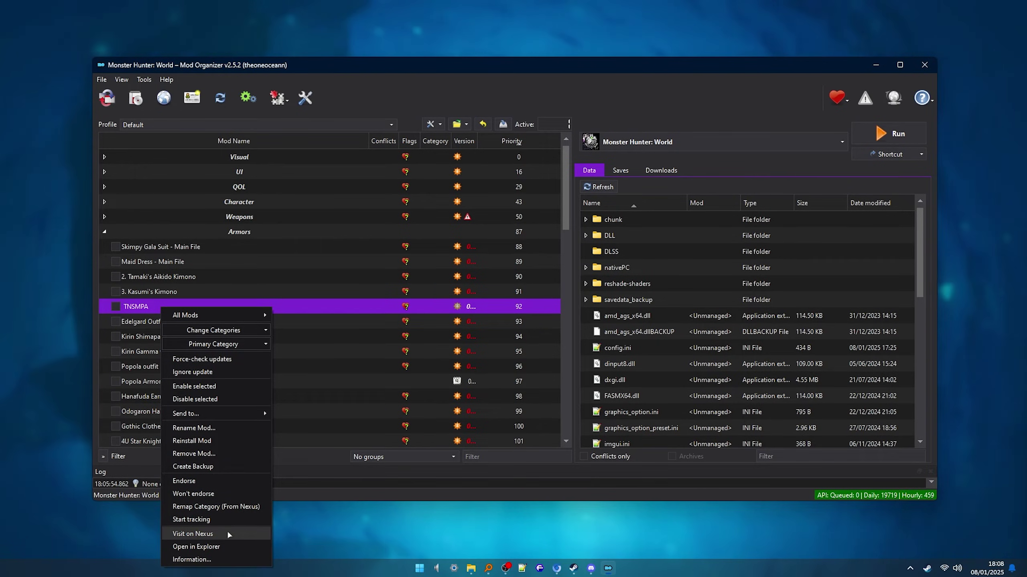
{"action": "left_click", "coordinate": [191, 534]}
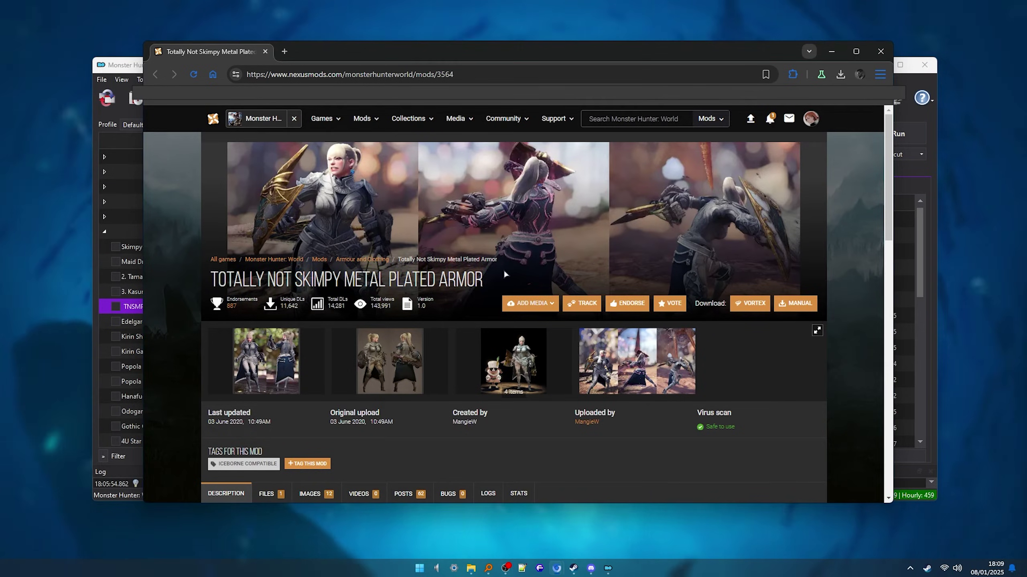
{"action": "left_click", "coordinate": [283, 393]}
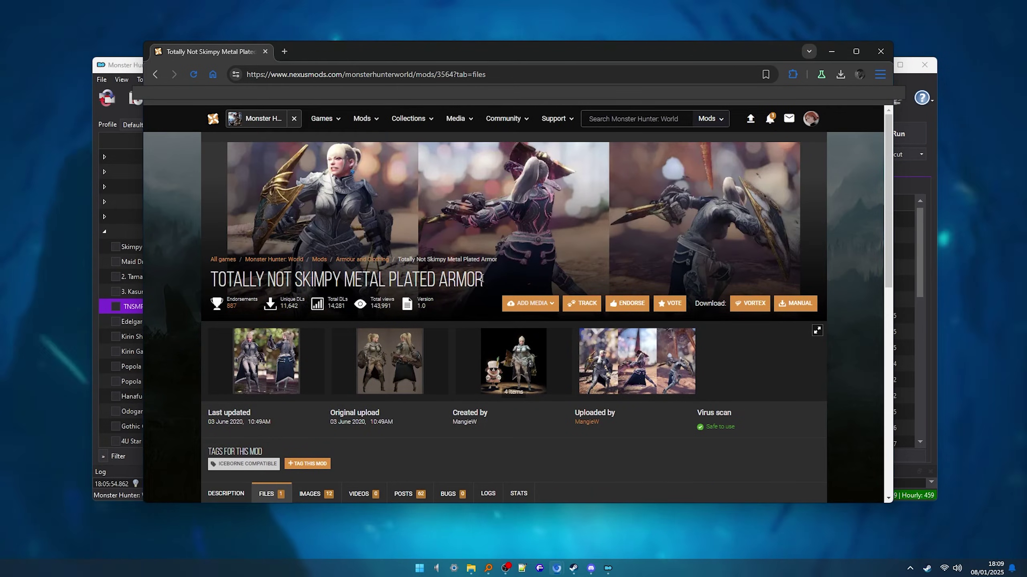
Copy the mod's full title from its Nexus page and rename TNSMPA to Totally Not Skimpy Metal Plated Armor in Mod Organizer
{"action": "left_click_drag", "start_coordinate": [483, 280], "coordinate": [214, 279]}
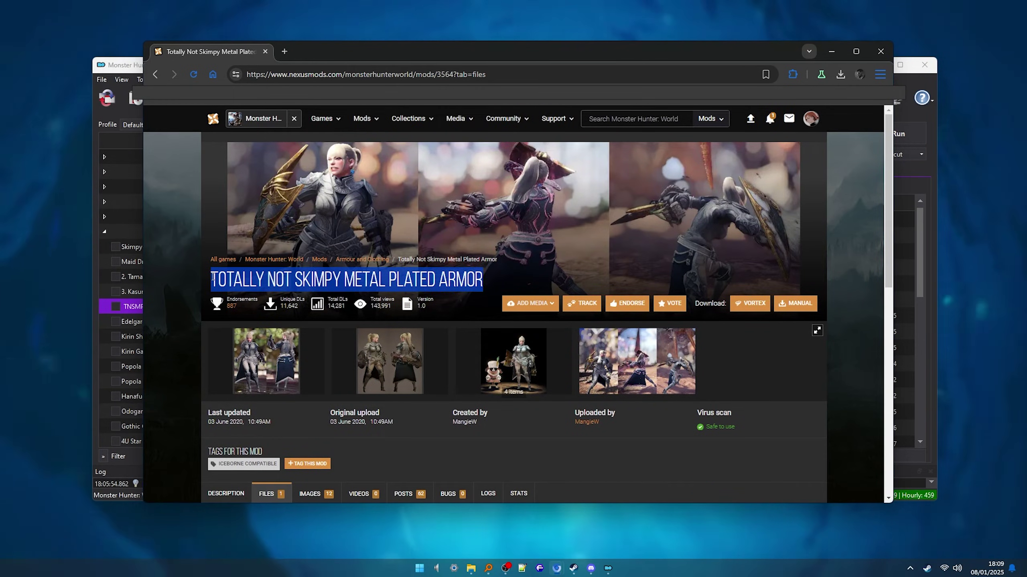
{"action": "left_click", "coordinate": [137, 307]}
{"action": "type", "text": "Totally Not Skimpy Metal Plated Armor"}
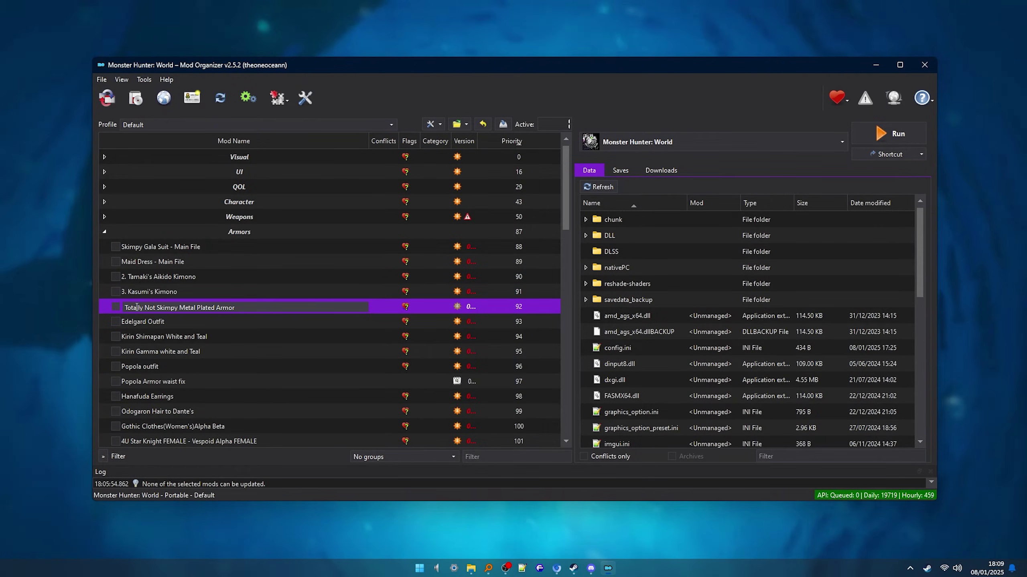
{"action": "key", "text": "Return"}
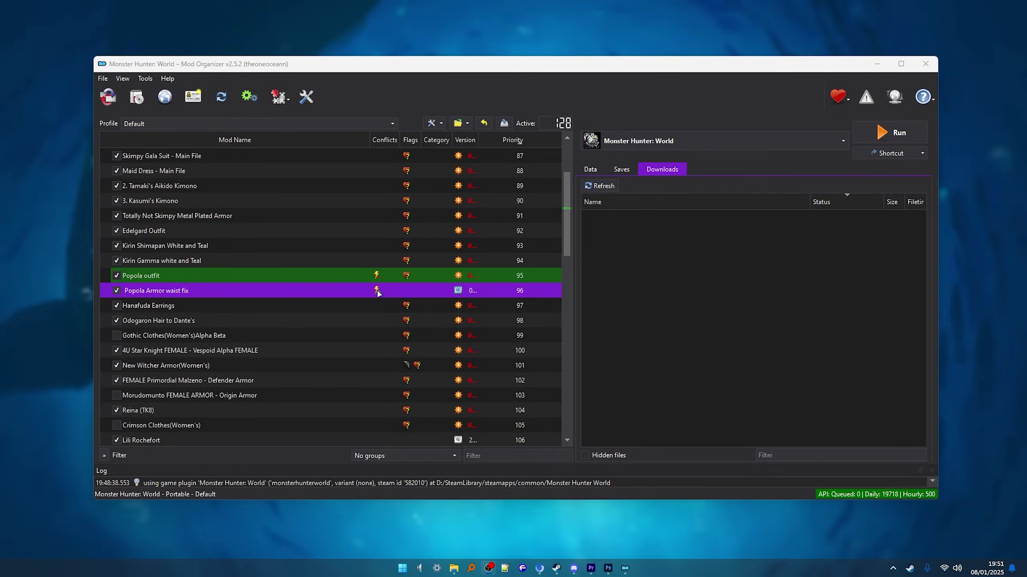
Examine the file conflicts of Popola outfit, and those between Morudomunto FEMALE ARMOR - Origin Armor and Officer Uniform Themed Armor
{"action": "left_click", "coordinate": [357, 277]}
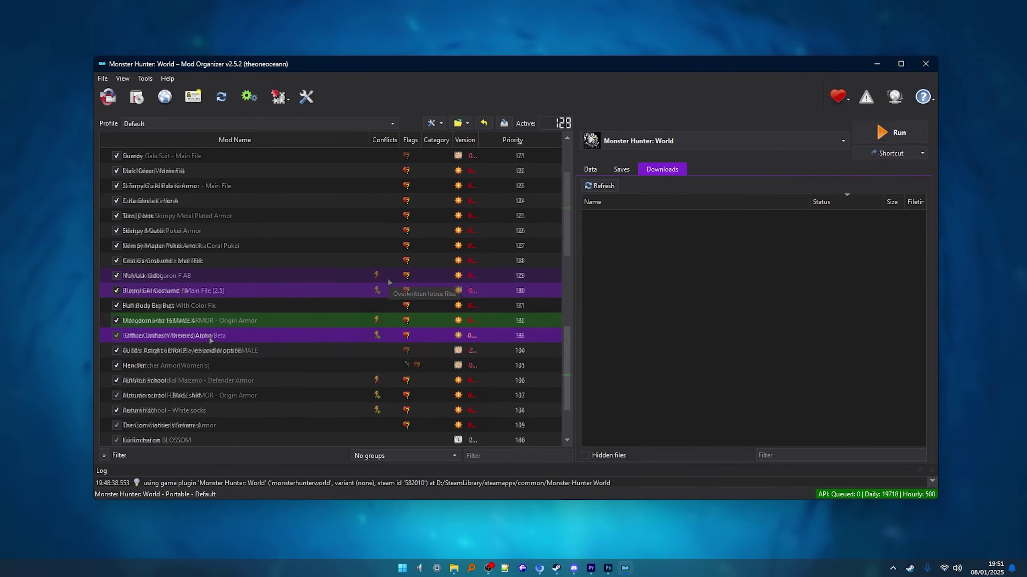
{"action": "left_click", "coordinate": [268, 321]}
{"action": "left_click", "coordinate": [266, 335]}
{"action": "left_click", "coordinate": [274, 322]}
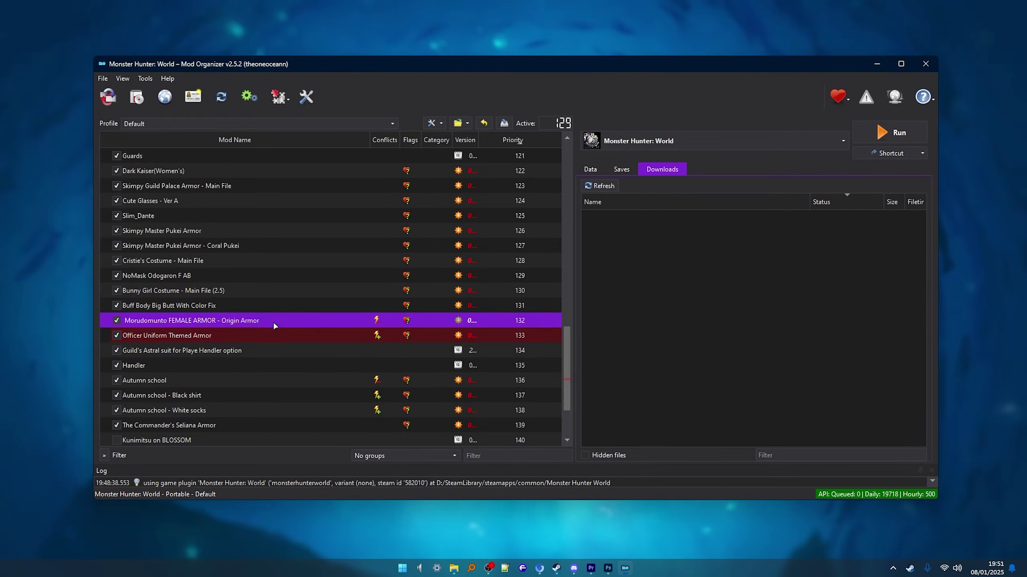
{"action": "left_click", "coordinate": [283, 336]}
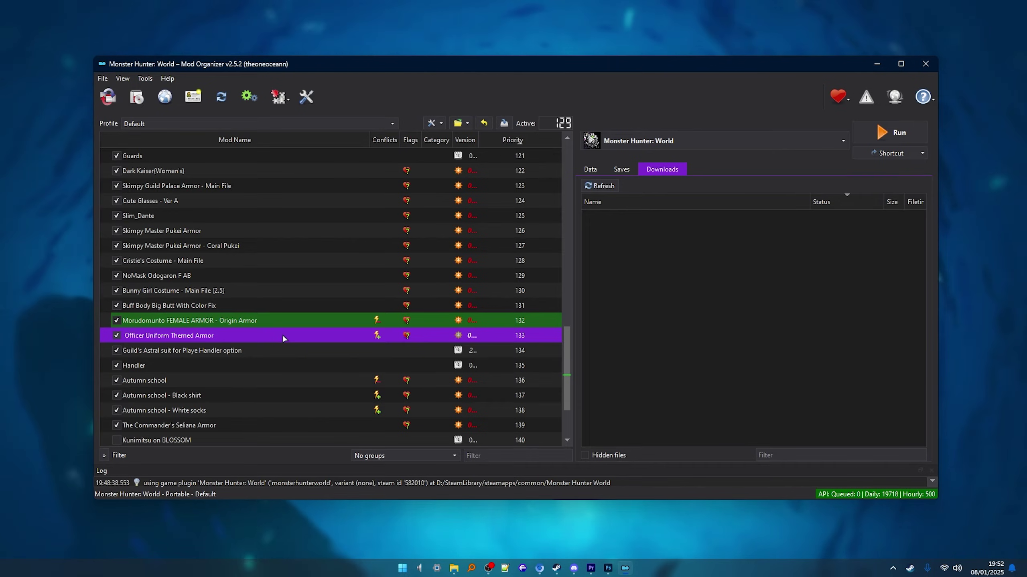
{"action": "left_click", "coordinate": [153, 321], "text": "ctrl"}
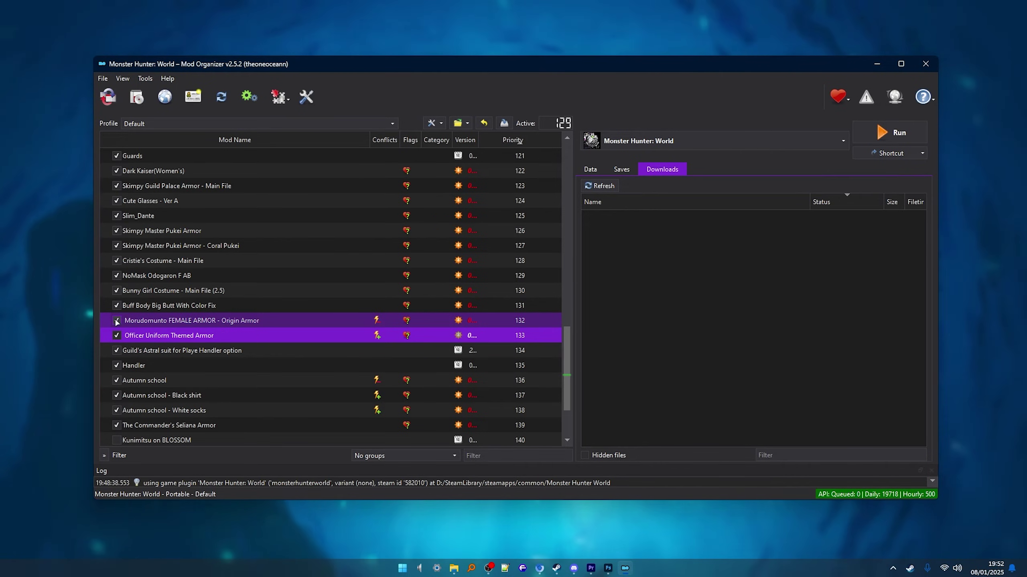
{"action": "left_click", "coordinate": [239, 332]}
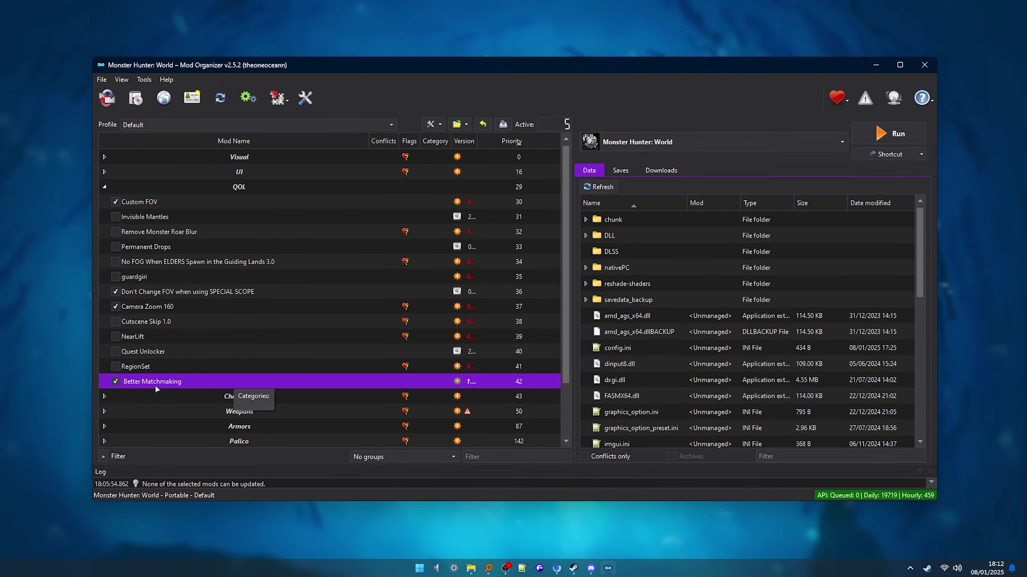
Open the forced load library settings of the Monster Hunter: World executable and add a new row
{"action": "left_click", "coordinate": [676, 142]}
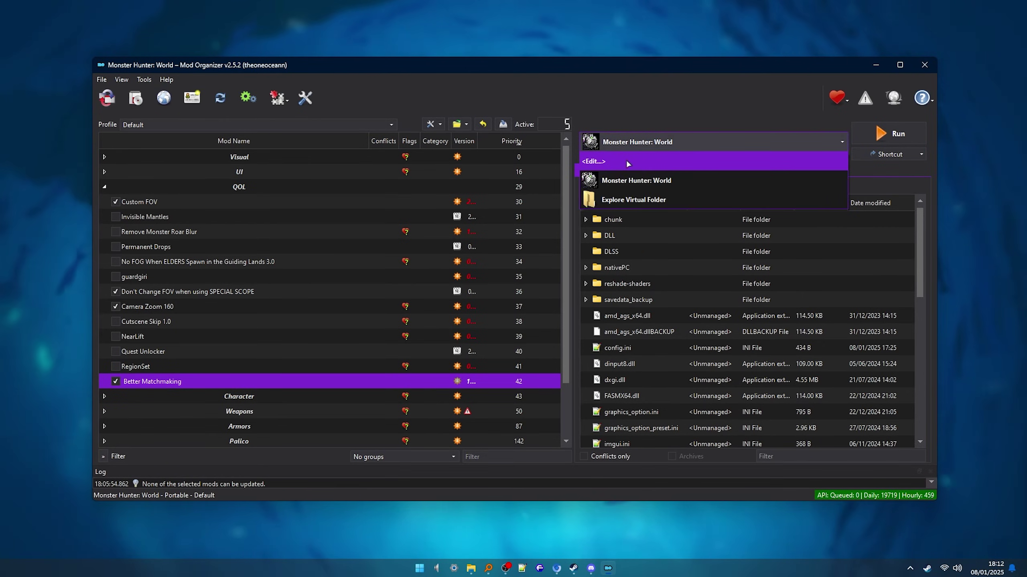
{"action": "left_click", "coordinate": [651, 161]}
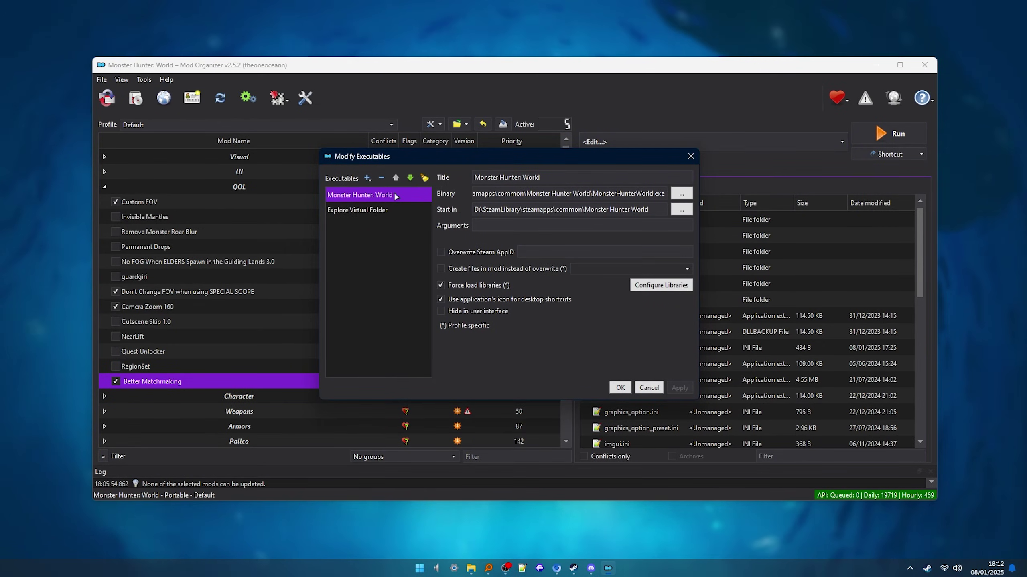
{"action": "left_click", "coordinate": [669, 286]}
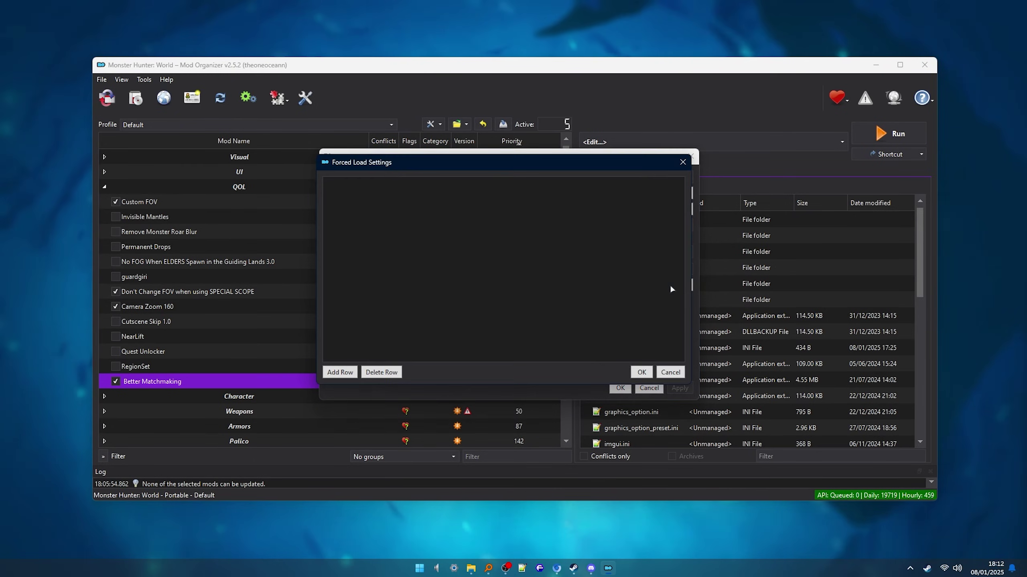
{"action": "left_click", "coordinate": [342, 371]}
{"action": "left_click", "coordinate": [346, 189]}
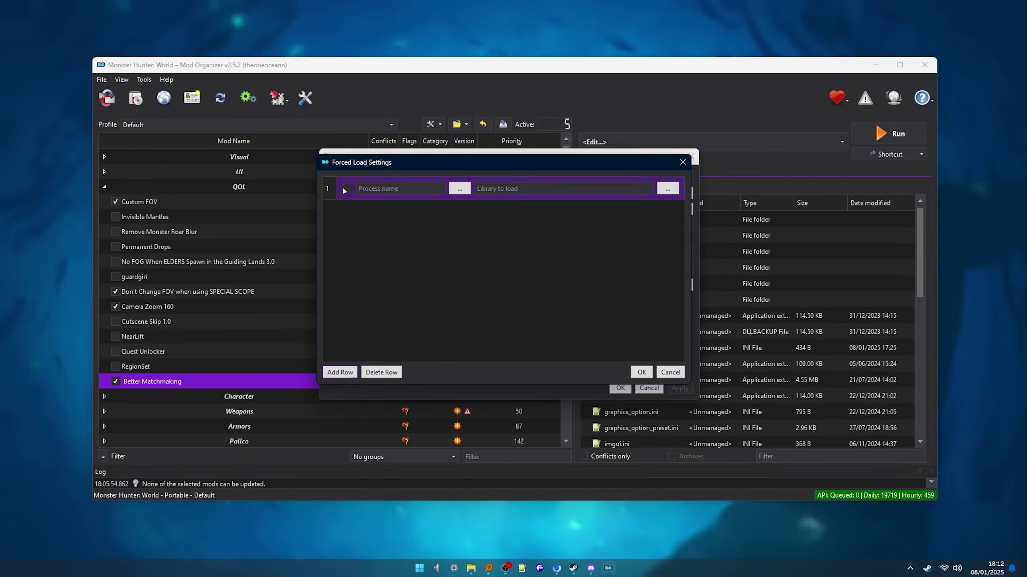
Enable the forced load row with process MonsterHunterWorld.exe and library winmm.dll, and save the executable's settings
{"action": "left_click", "coordinate": [460, 189]}
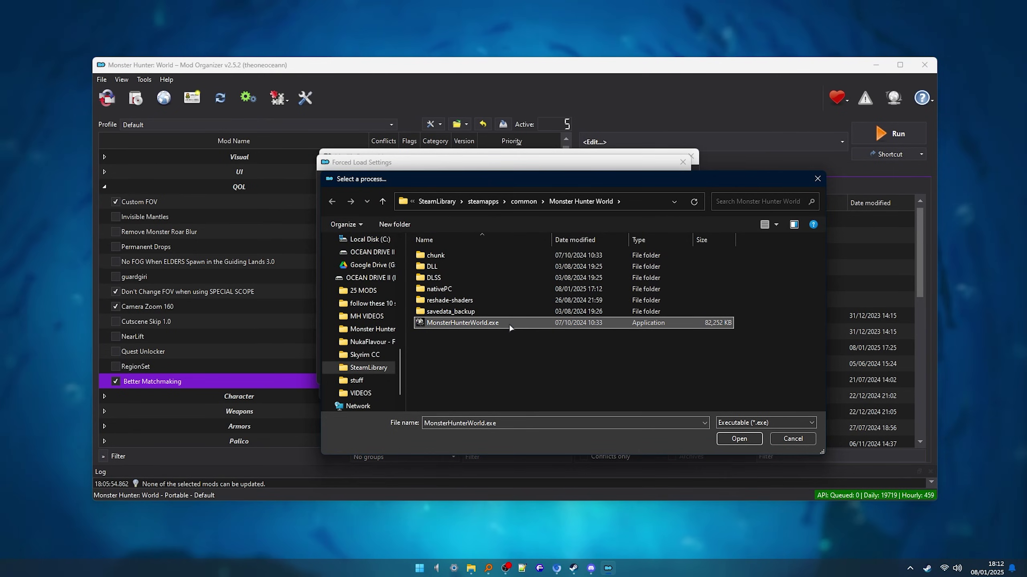
{"action": "left_click", "coordinate": [739, 439]}
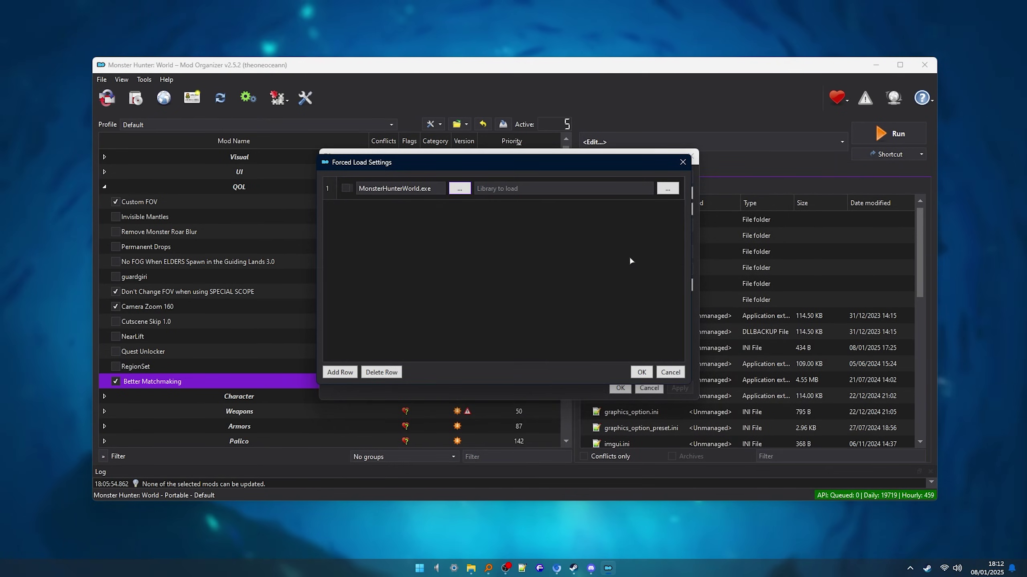
{"action": "left_click", "coordinate": [667, 190]}
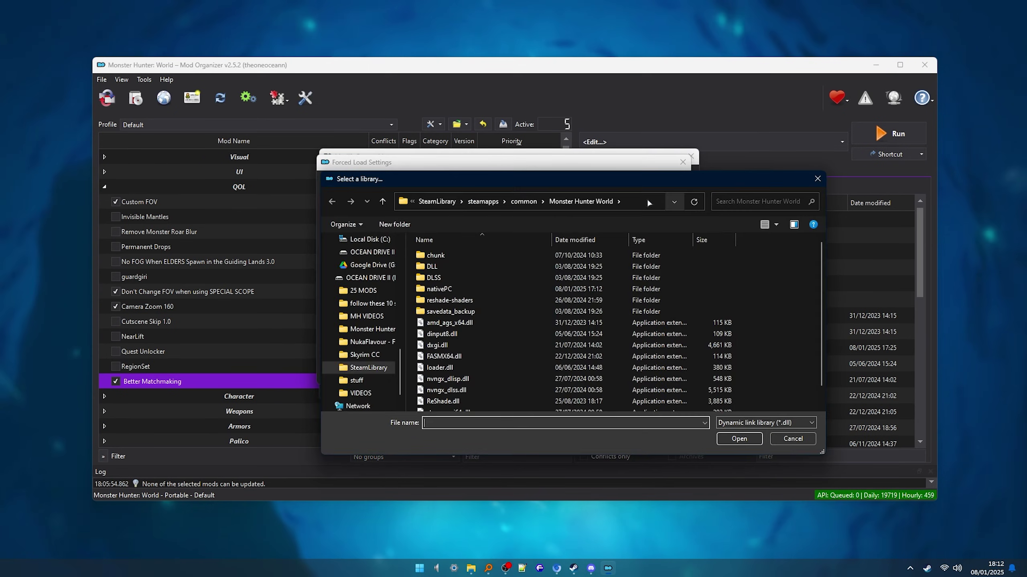
{"action": "scroll", "coordinate": [472, 345], "scroll_direction": "down", "scroll_amount": 1}
{"action": "left_click", "coordinate": [445, 406]}
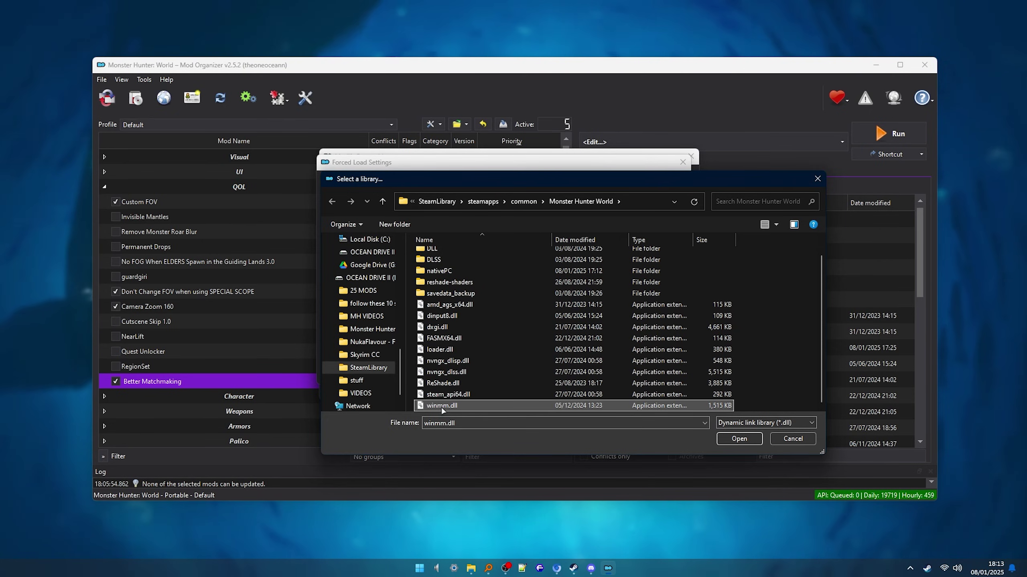
{"action": "double_click", "coordinate": [443, 406]}
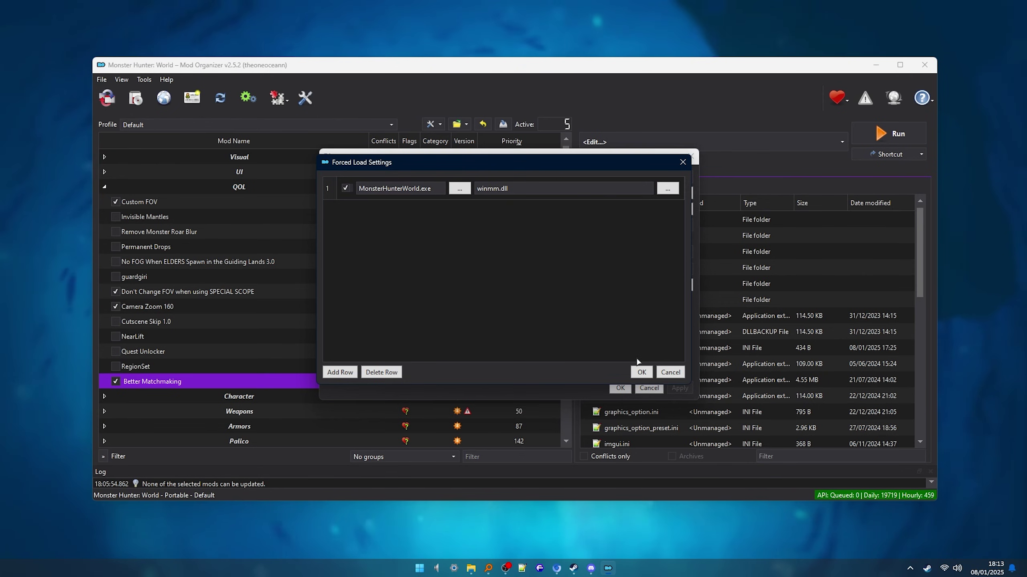
{"action": "left_click", "coordinate": [641, 372]}
{"action": "left_click", "coordinate": [686, 388]}
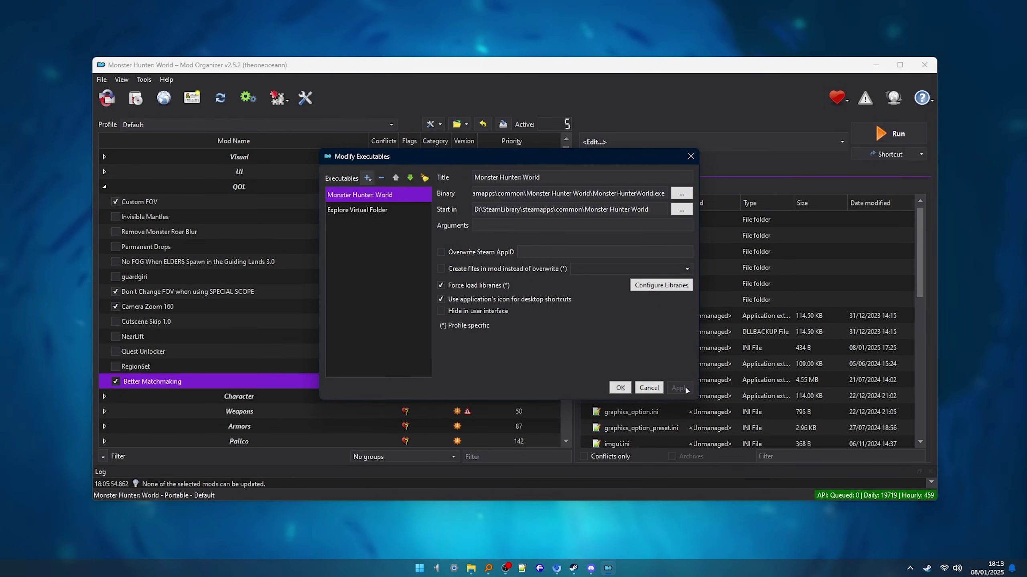
{"action": "left_click", "coordinate": [621, 387]}
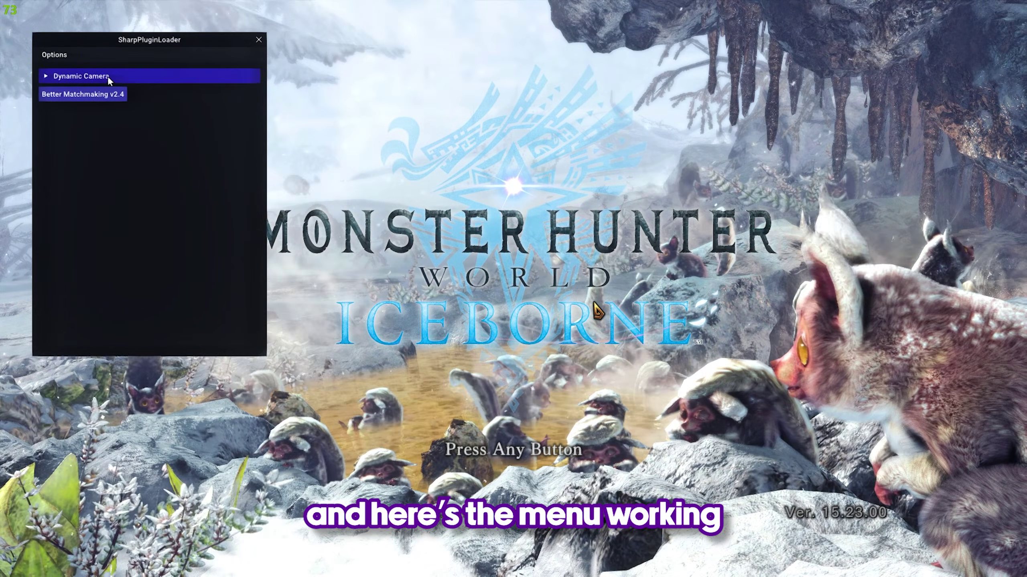
In the running game, check the Dynamic Camera options in SharpPluginLoader and bring up the Better Matchmaking v2.4 window
{"action": "left_click", "coordinate": [107, 76]}
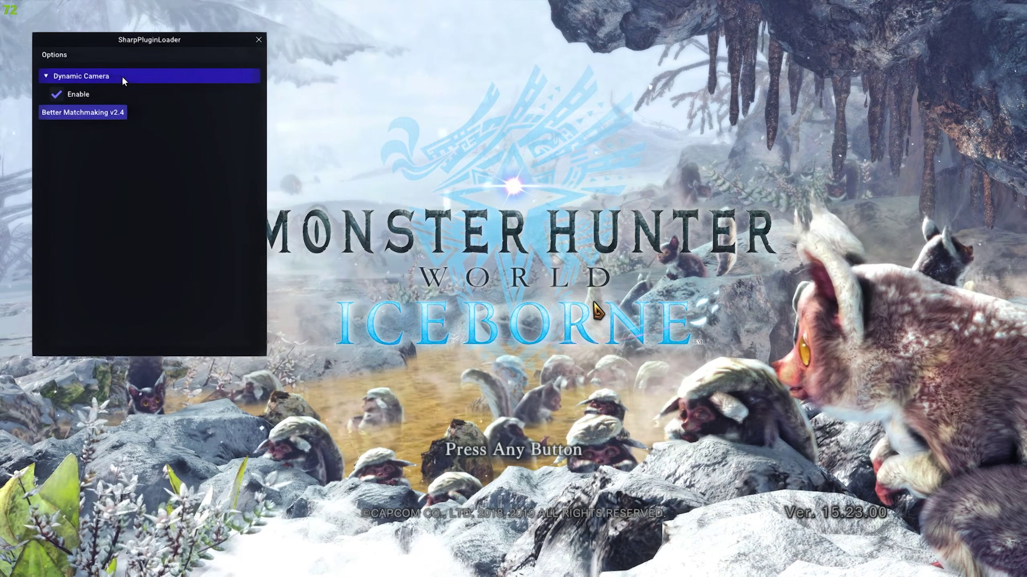
{"action": "left_click", "coordinate": [123, 76]}
{"action": "left_click", "coordinate": [98, 96]}
{"action": "left_click_drag", "start_coordinate": [406, 45], "coordinate": [468, 49]}
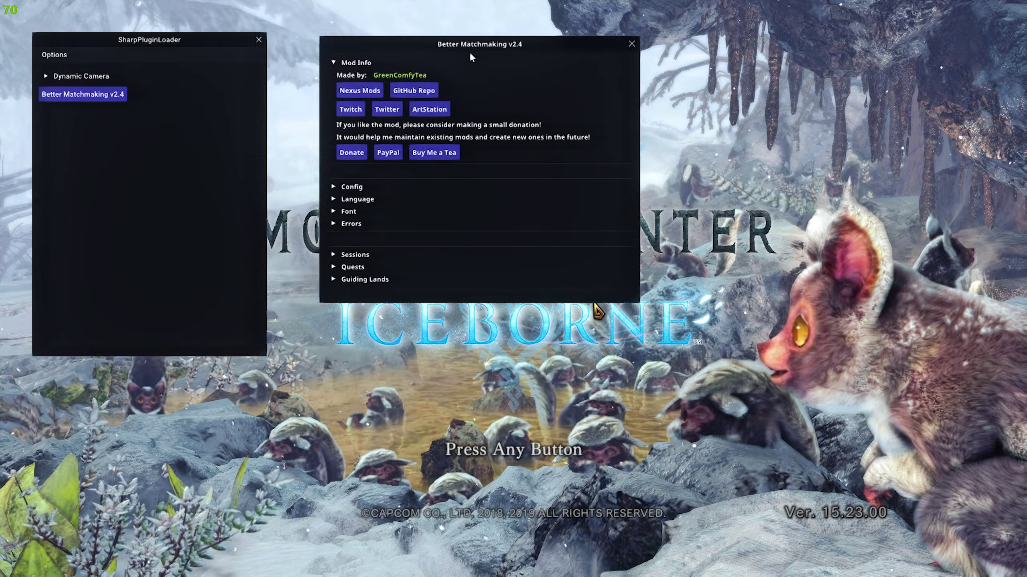
Inspect Better Matchmaking's Config and Sessions sections, including the Steam Region Lock Fix settings
{"action": "left_click", "coordinate": [351, 182]}
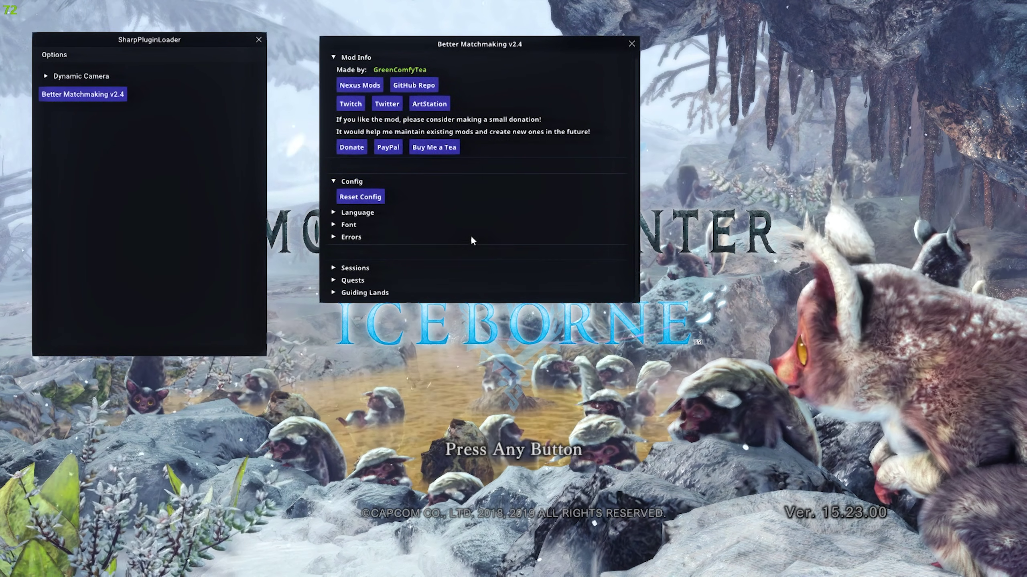
{"action": "left_click", "coordinate": [350, 268]}
{"action": "scroll", "coordinate": [446, 269], "scroll_direction": "down", "scroll_amount": 1}
{"action": "left_click", "coordinate": [392, 231]}
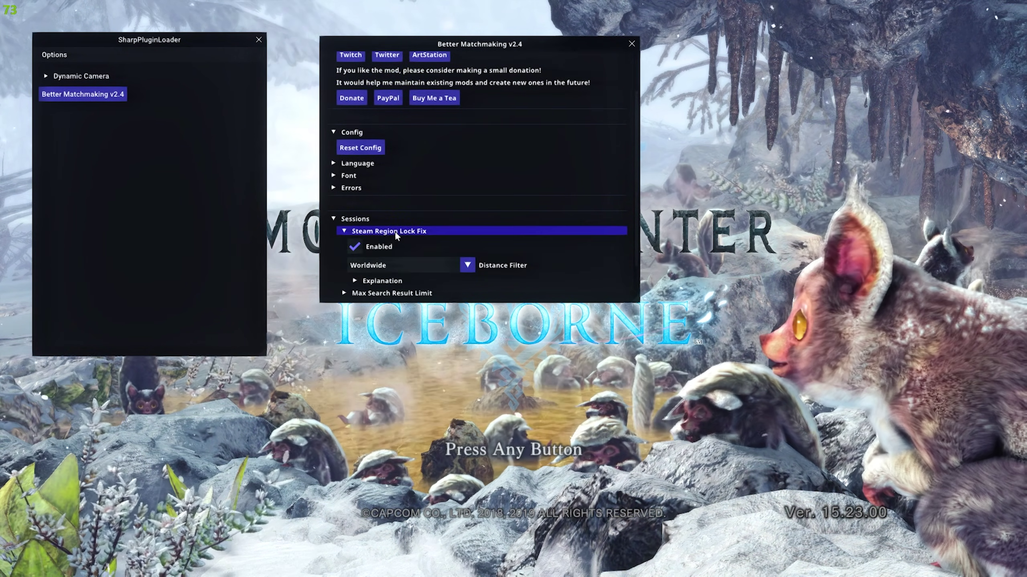
{"action": "scroll", "coordinate": [523, 247], "scroll_direction": "down", "scroll_amount": 1}
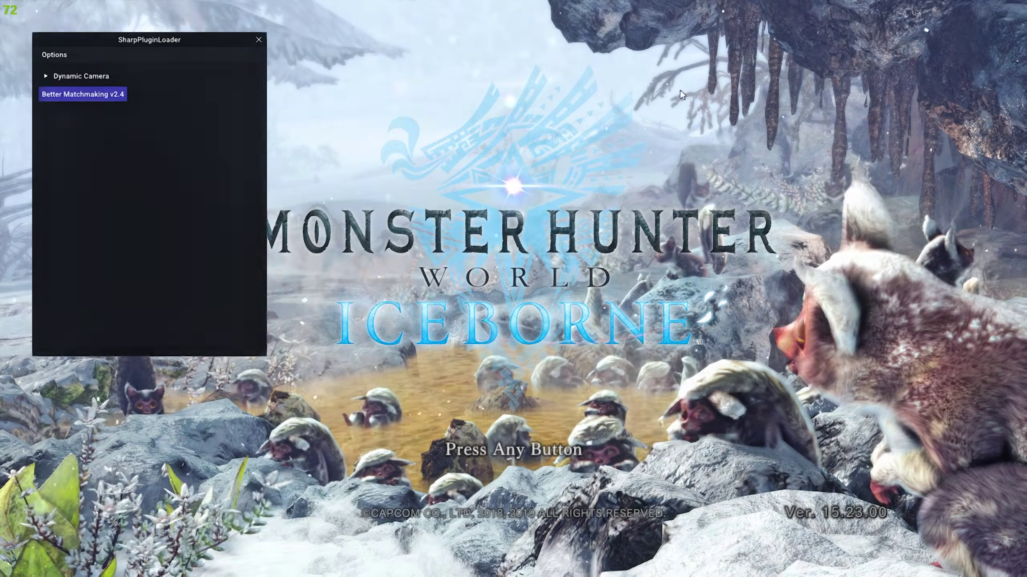